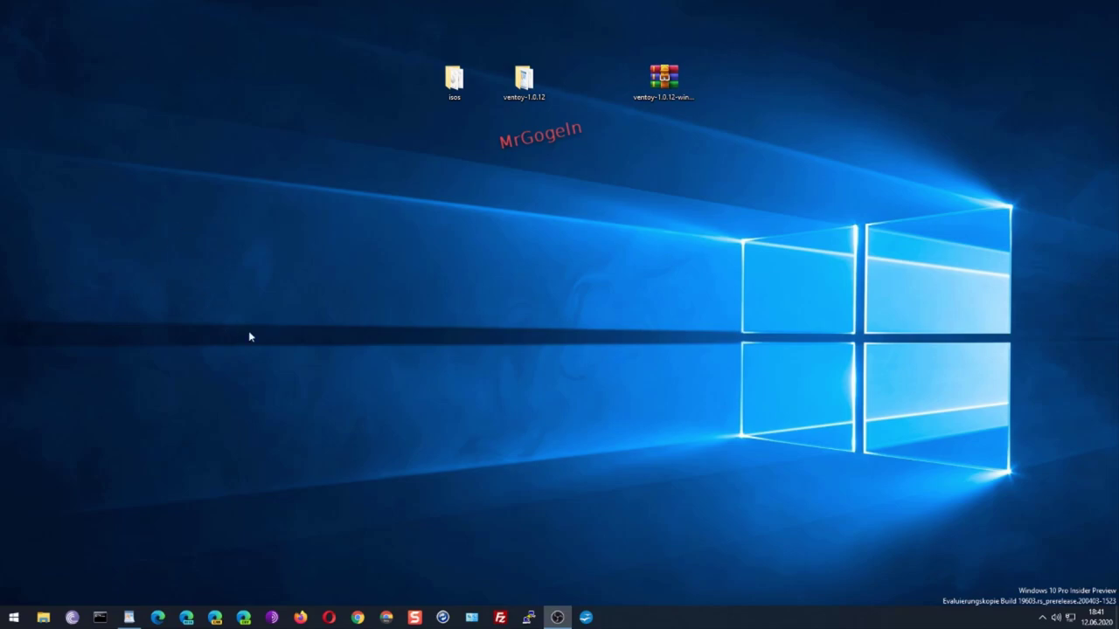
left_click(300, 617)
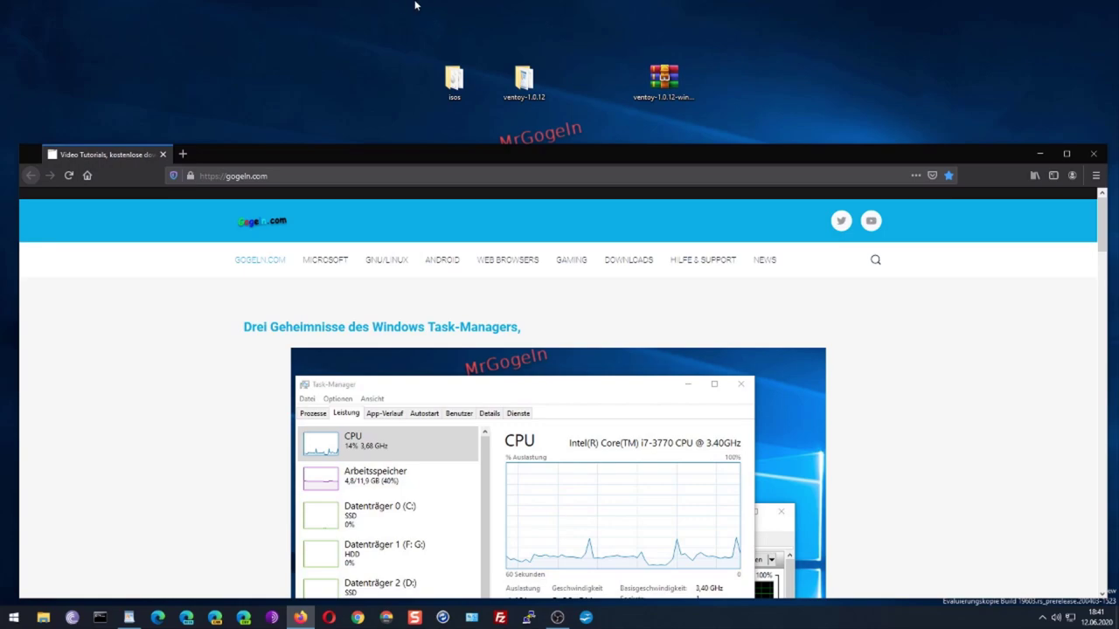
left_click(302, 172)
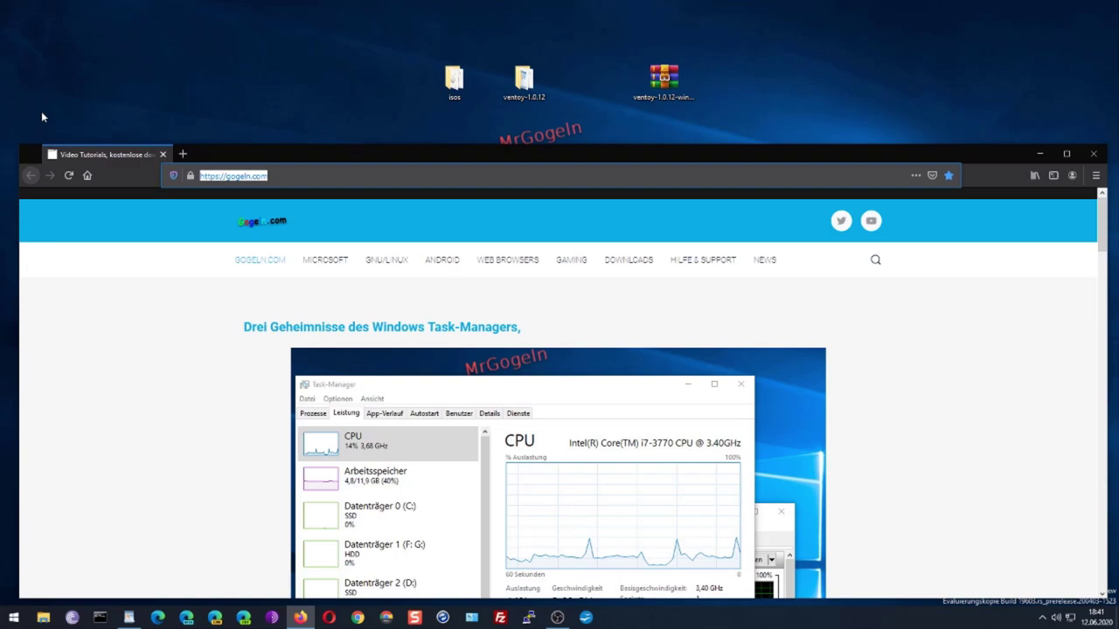
type("https://www.ventoy.net/")
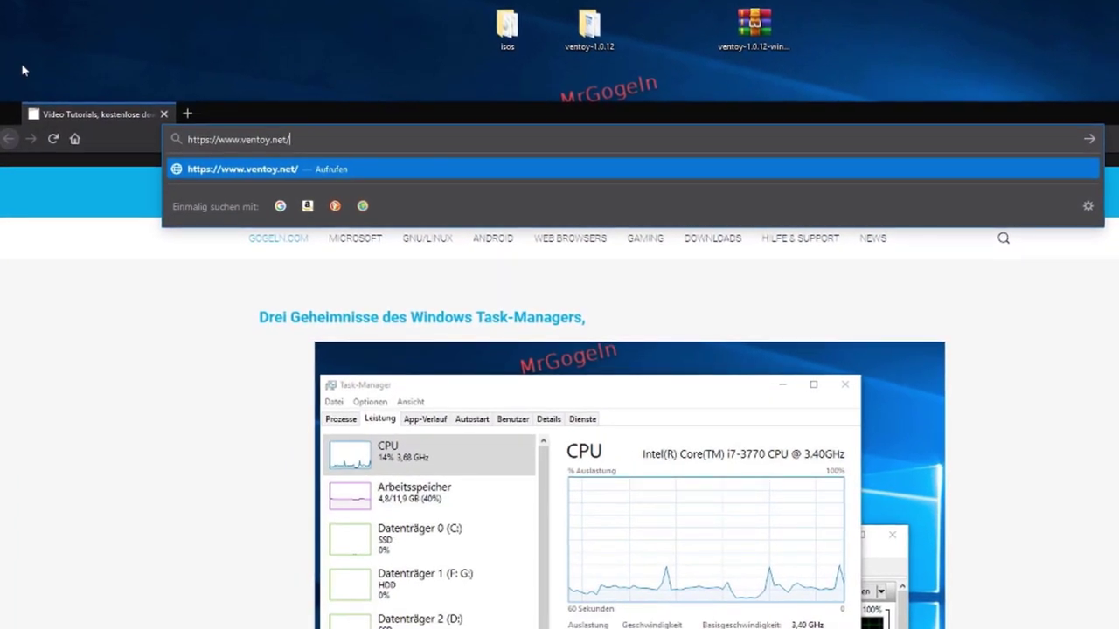
key("Return")
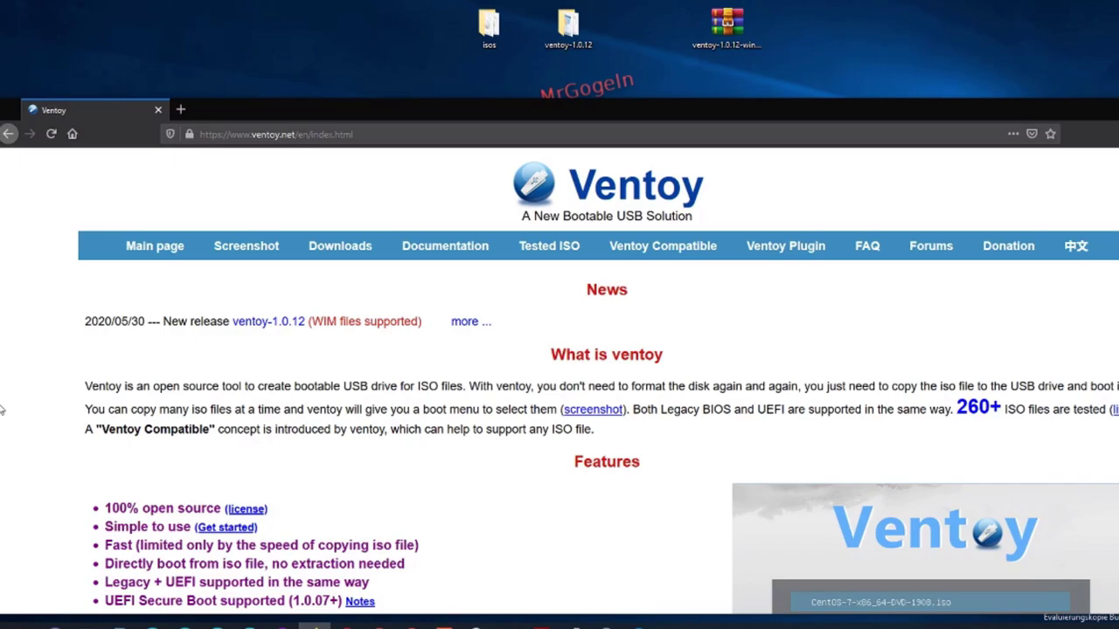
Look over the Ventoy main page, including its title, news and the "What is ventoy" description.
scroll(53, 349, "down", 1)
left_click_drag(105, 322, 285, 322)
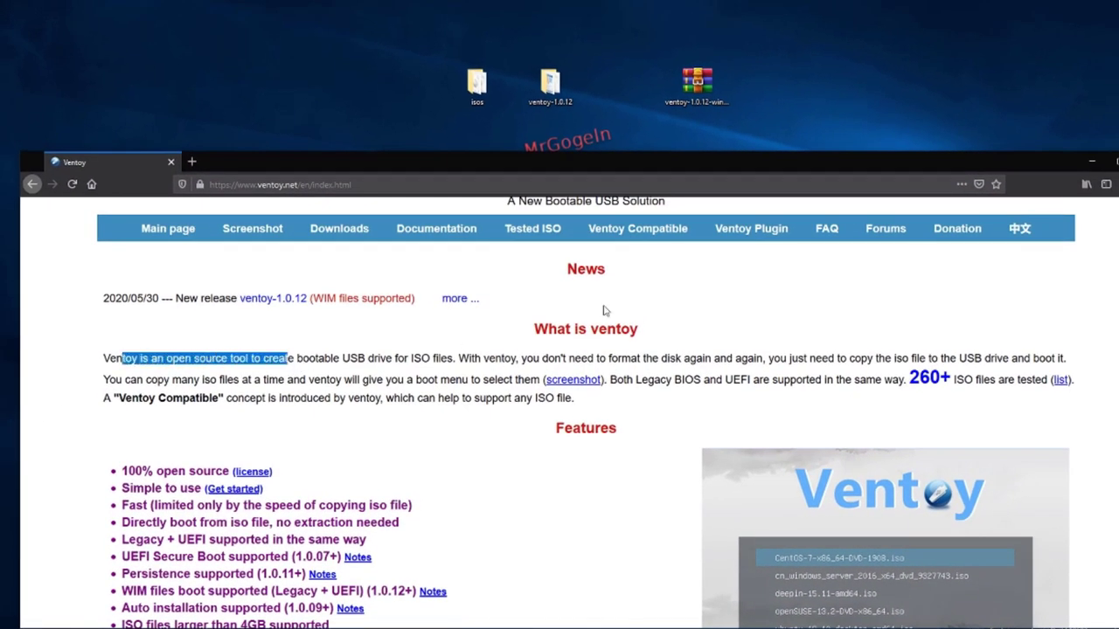
scroll(503, 333, "up", 1)
left_click_drag(553, 224, 706, 243)
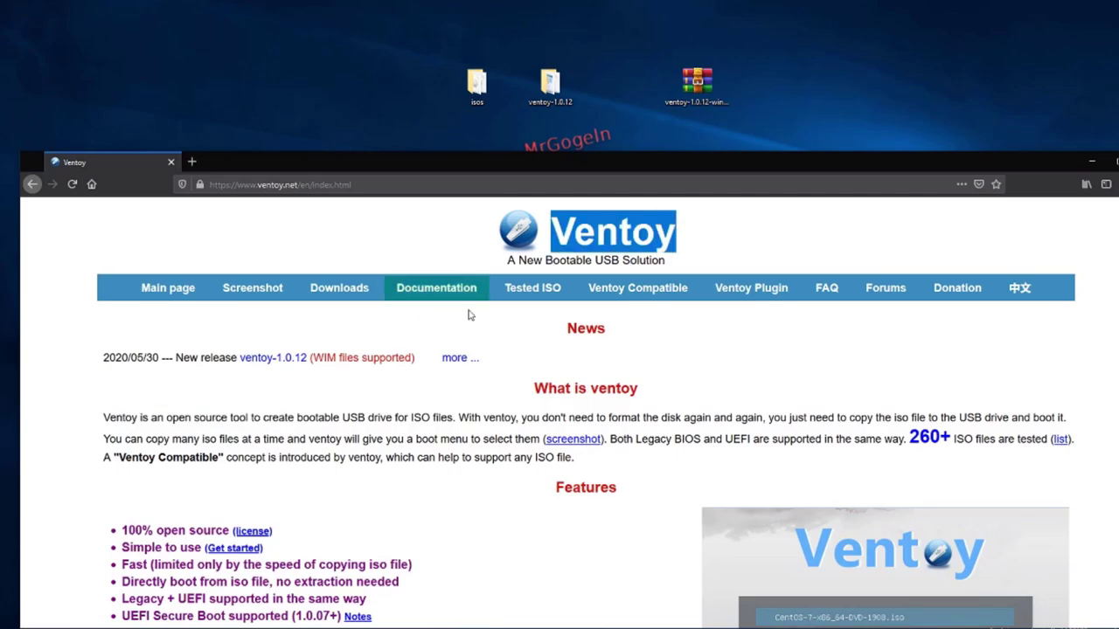
scroll(516, 338, "down", 5)
scroll(595, 306, "up", 5)
scroll(717, 385, "down", 1)
scroll(848, 472, "down", 5)
scroll(856, 336, "up", 5)
scroll(770, 272, "up", 2)
Check the Ventoy site's address and read through the Features list on its main page.
left_click(302, 184)
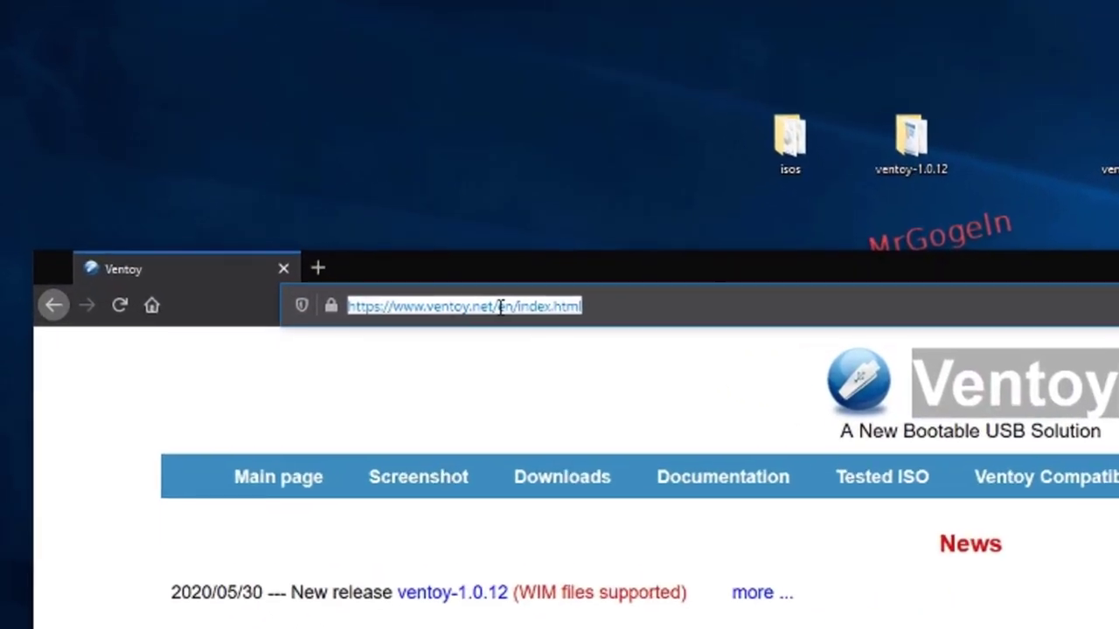
mouse_move(501, 306)
left_mouse_down()
mouse_move(625, 320)
mouse_move(491, 311)
left_mouse_up()
left_click_drag(691, 184, 777, 180)
scroll(1084, 559, "down", 1)
scroll(1084, 560, "down", 5)
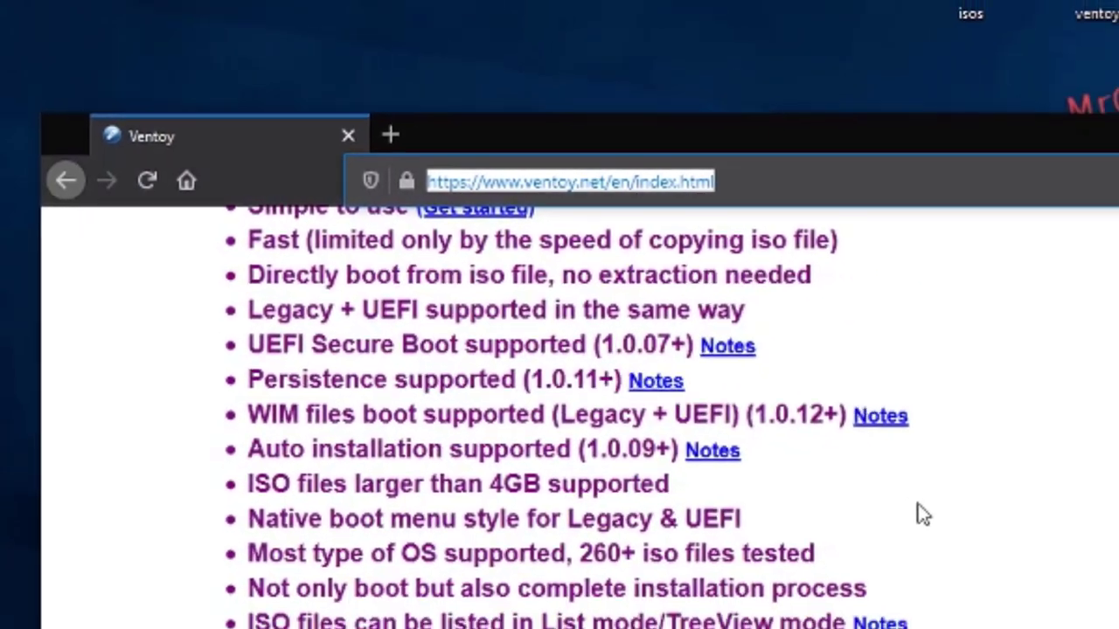
scroll(472, 358, "down", 1)
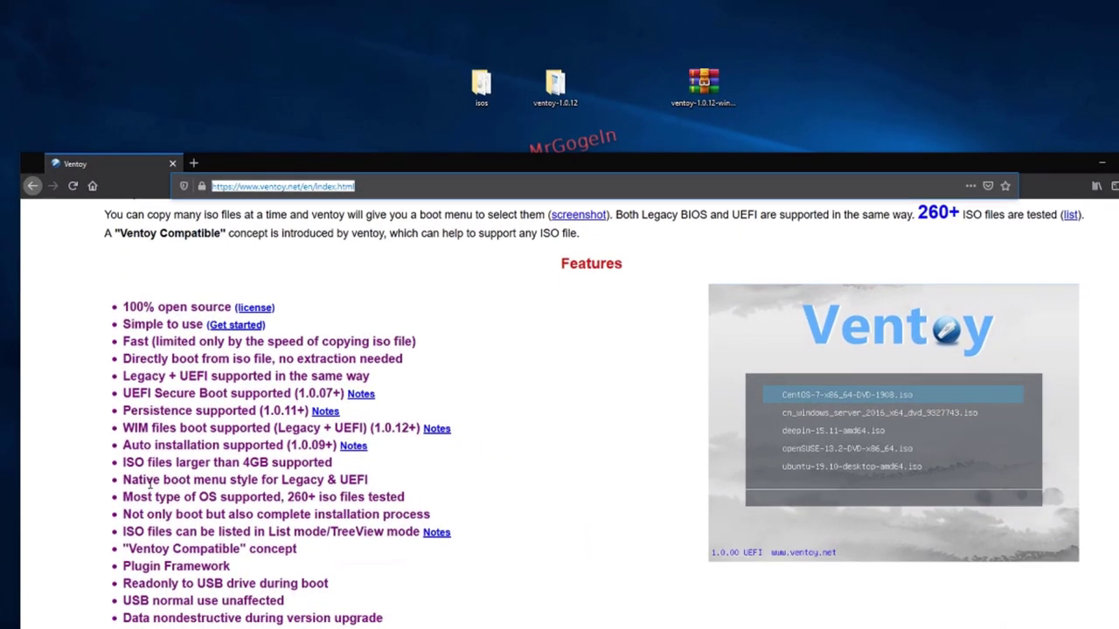
scroll(229, 459, "down", 1)
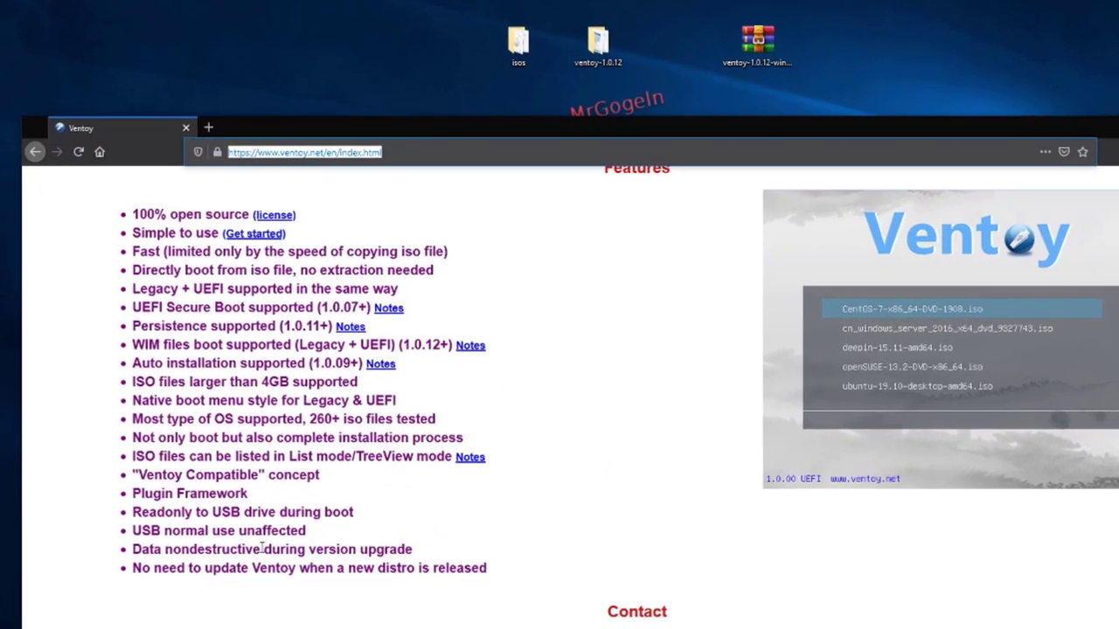
scroll(229, 459, "down", 1)
scroll(262, 384, "up", 5)
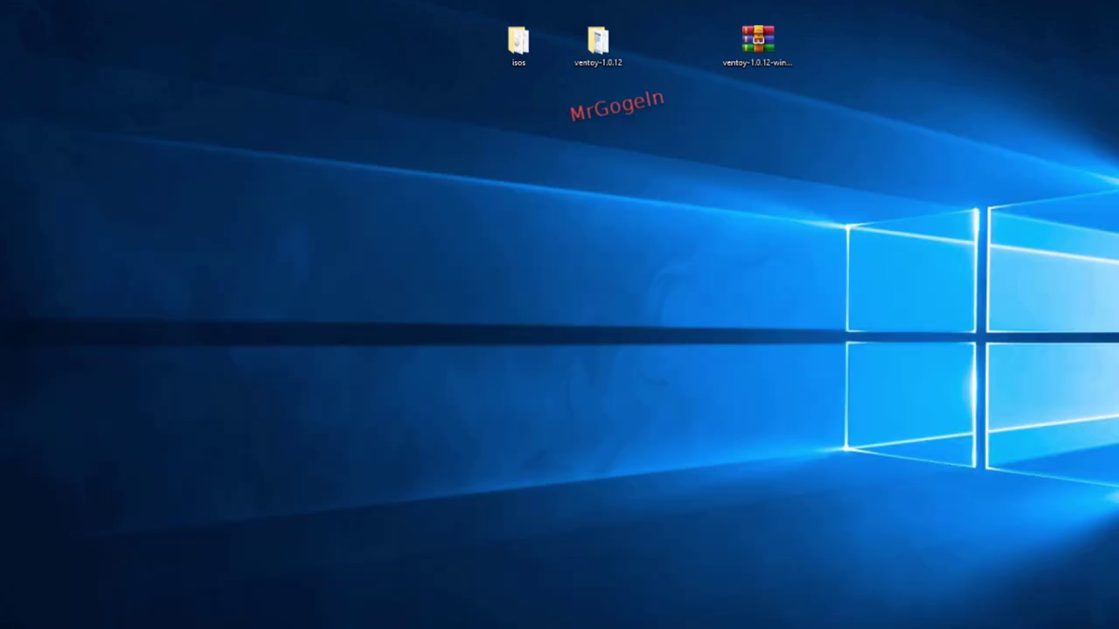
Look at the unpacking options for the Ventoy archive on the desktop, and open the extracted ventoy-1.0.12 folder.
left_click(757, 43)
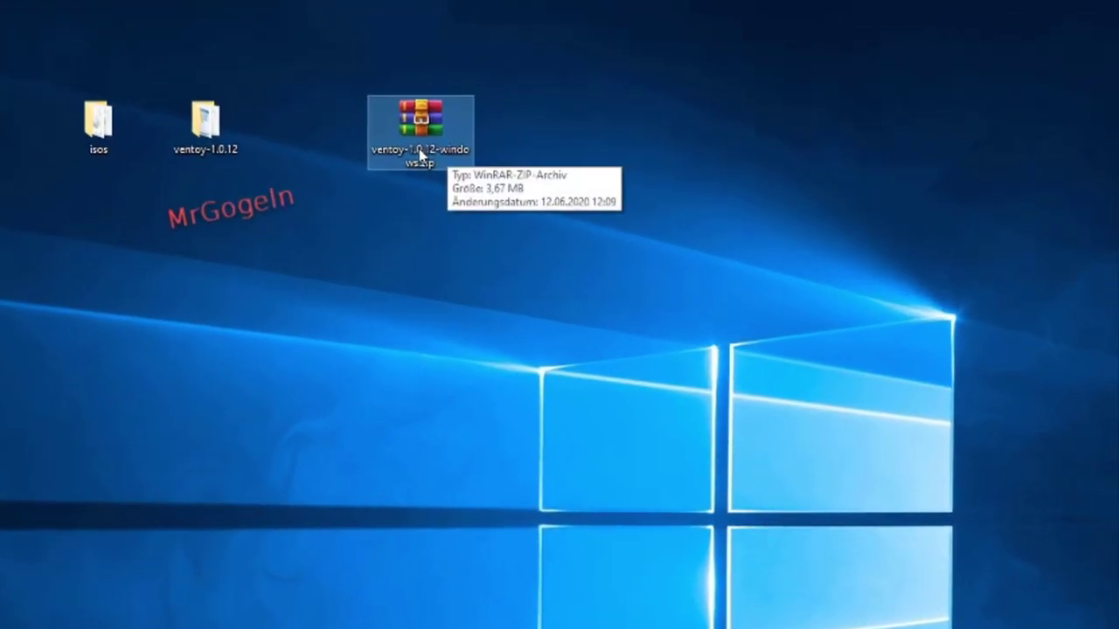
right_click(419, 151)
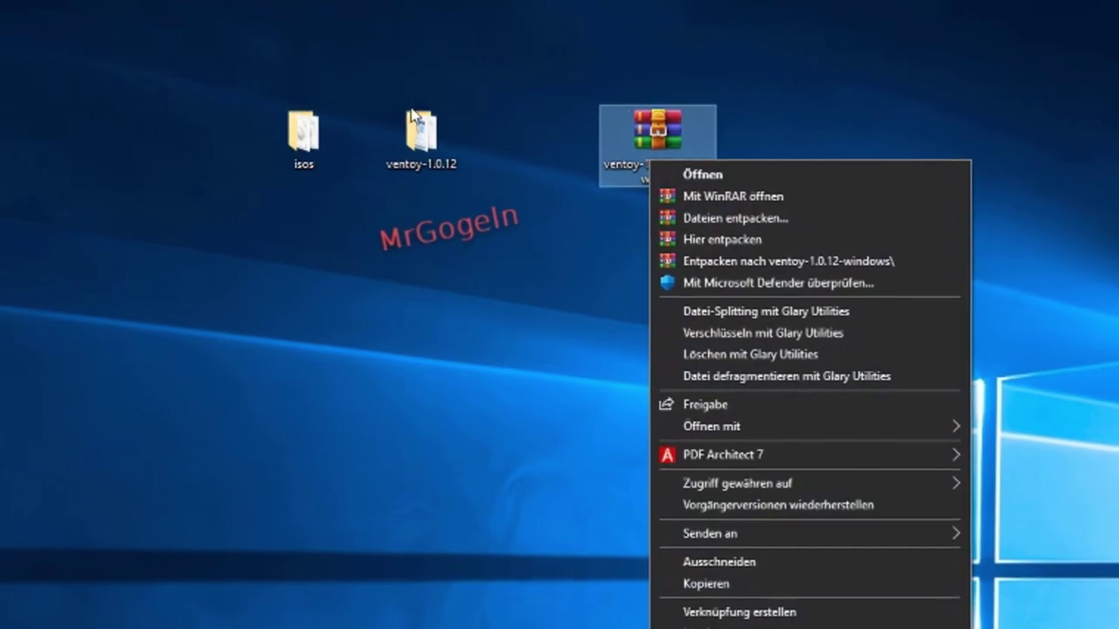
left_click(212, 133)
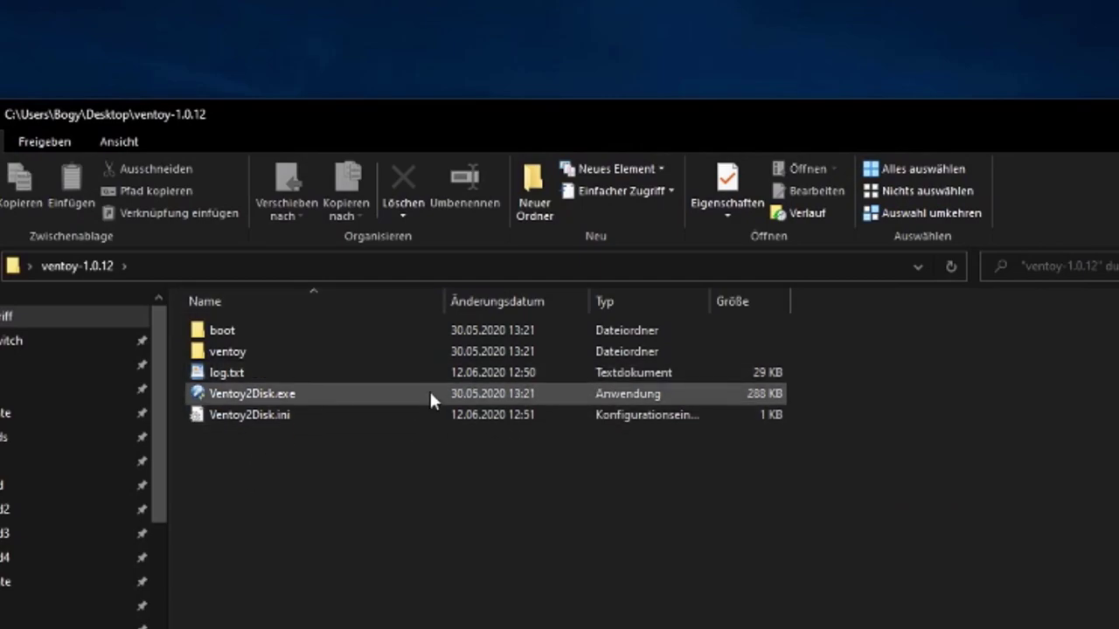
Launch Ventoy2Disk.exe from the ventoy-1.0.12 folder and allow it to make changes to the device.
left_click(275, 394)
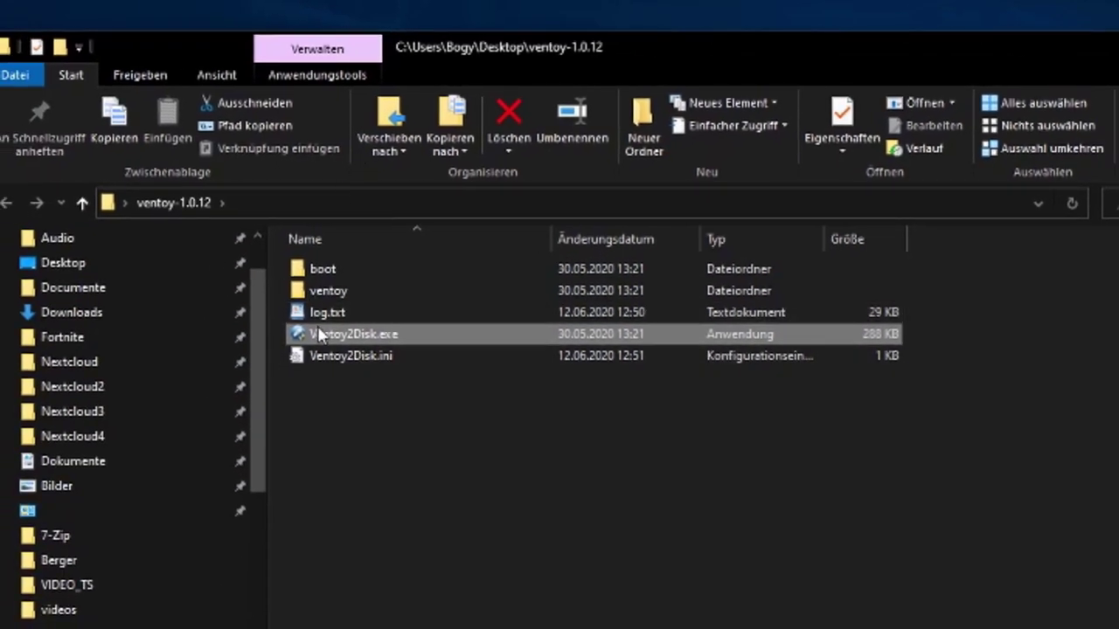
mouse_move(339, 341)
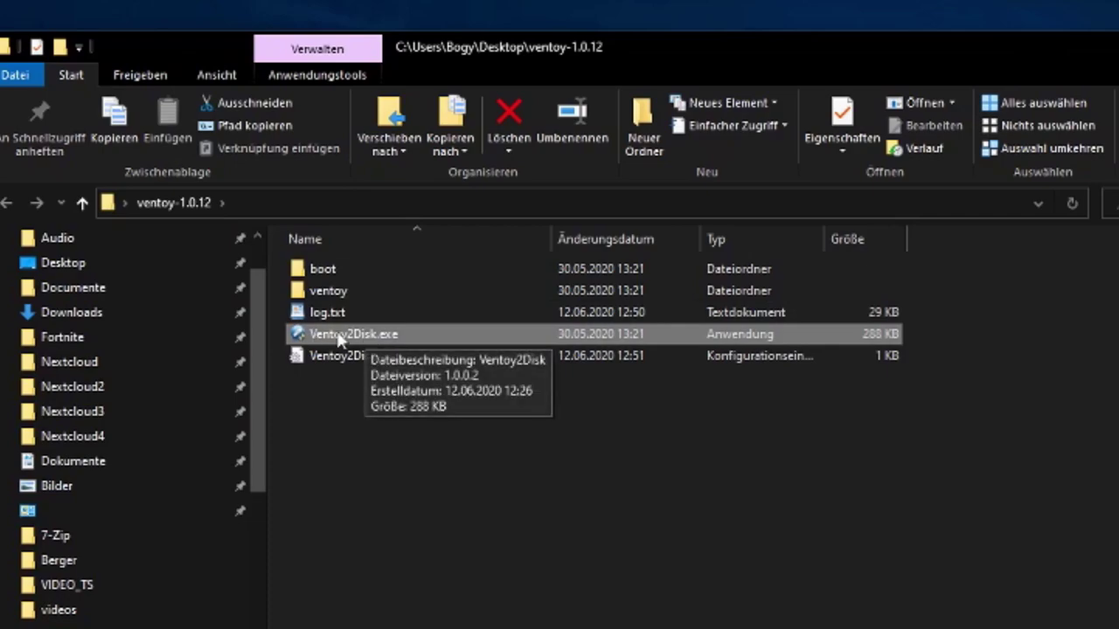
double_click(398, 335)
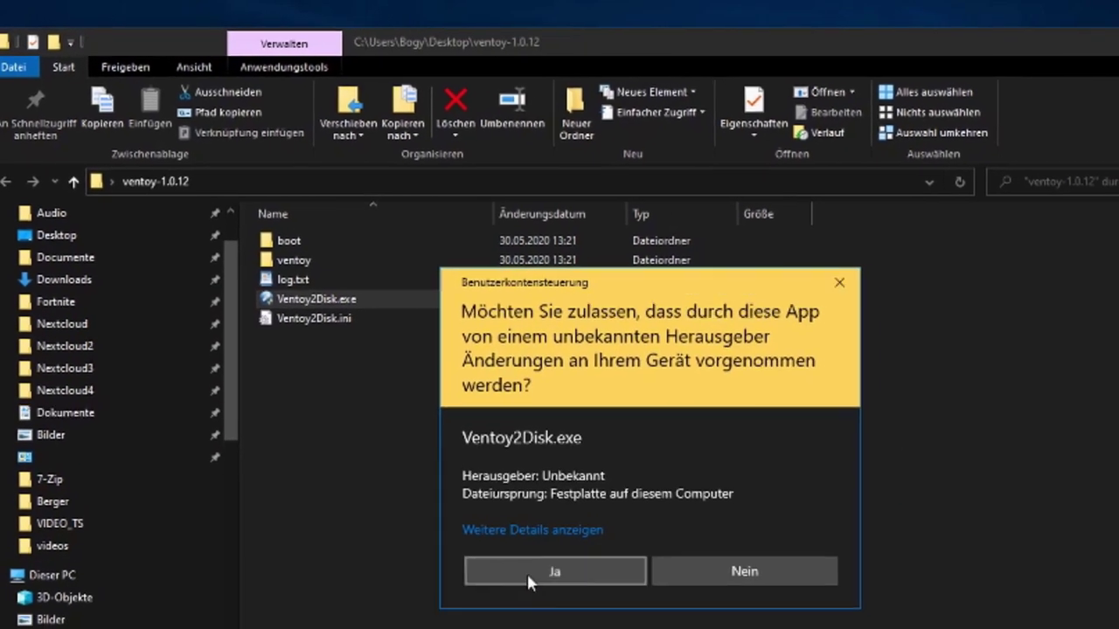
left_click(531, 577)
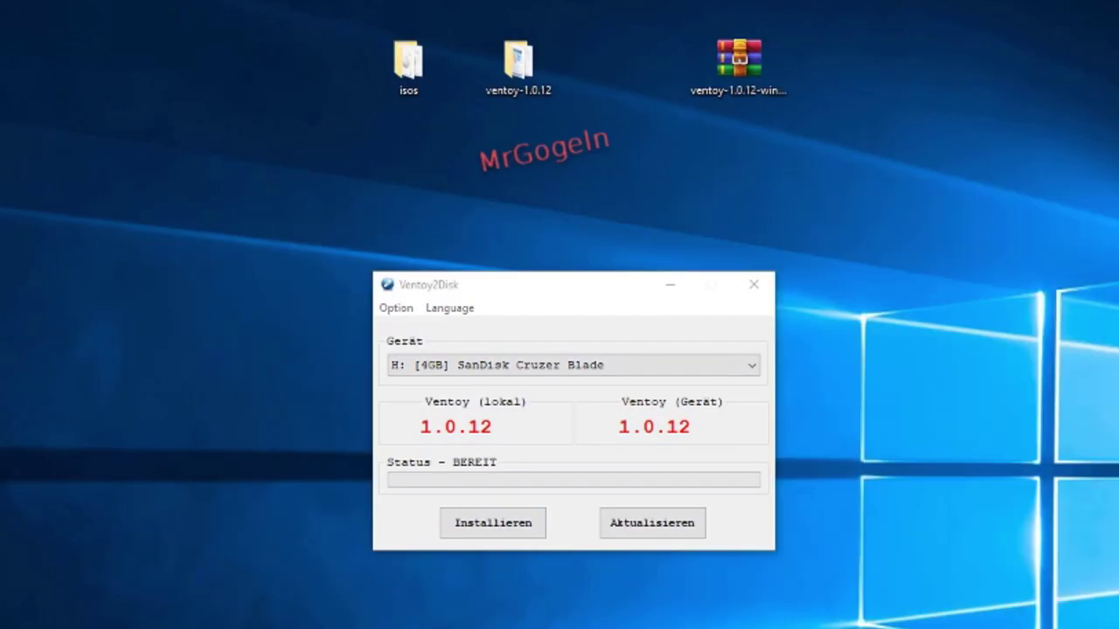
Choose the USB stick H: [4GB] SanDisk Cruzer Blade as the target device in Ventoy2Disk.
left_click(655, 275)
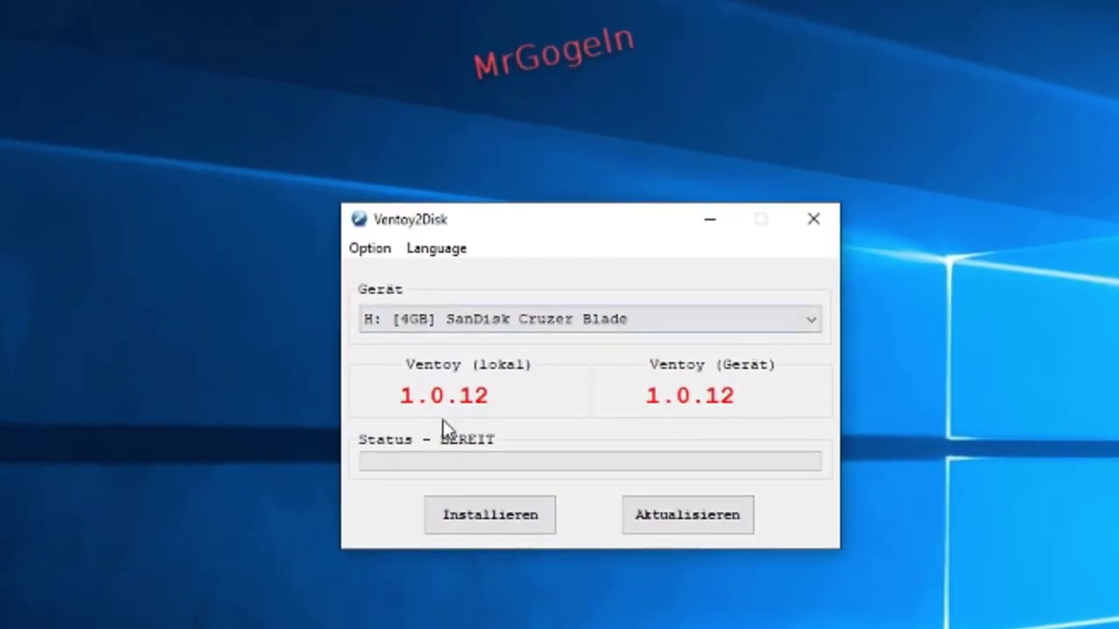
left_click(425, 324)
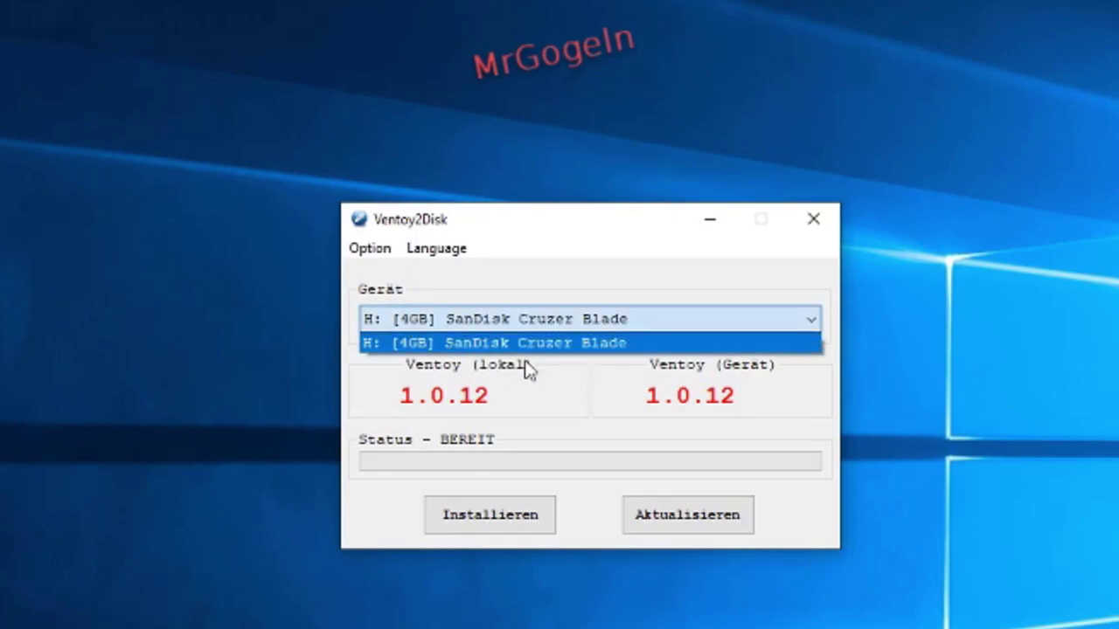
left_click(577, 347)
left_click(625, 318)
left_click(639, 341)
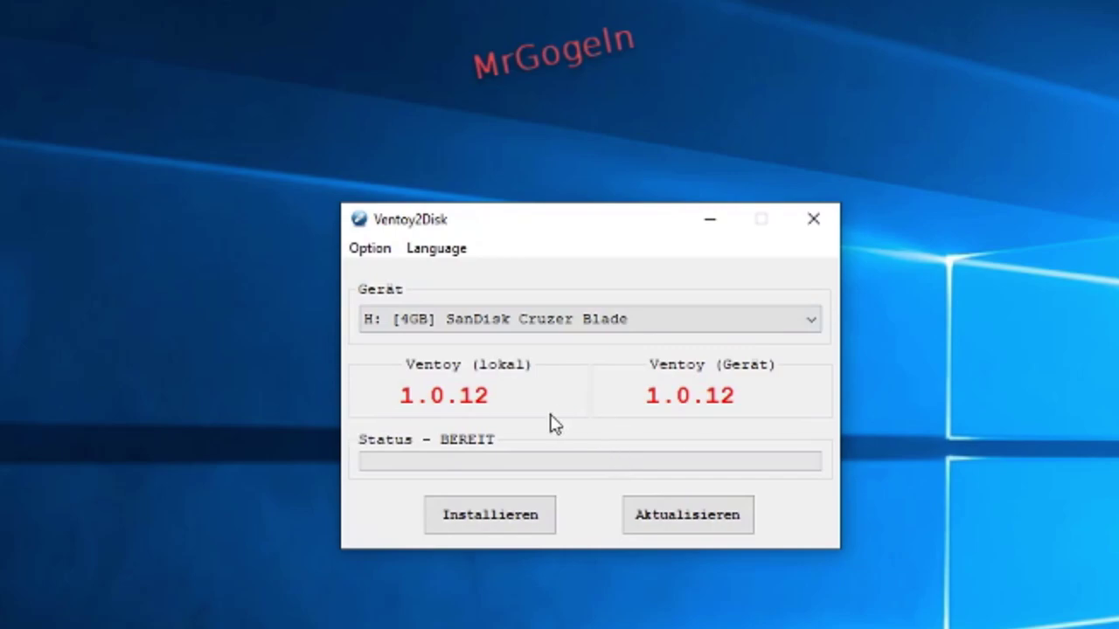
left_click(583, 330)
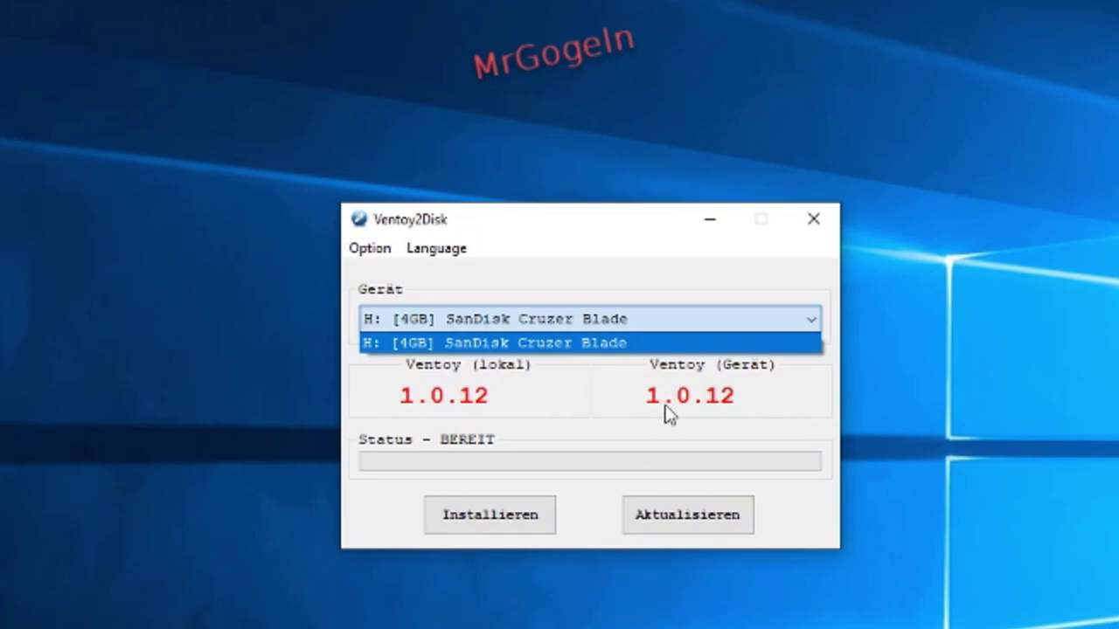
left_click(543, 346)
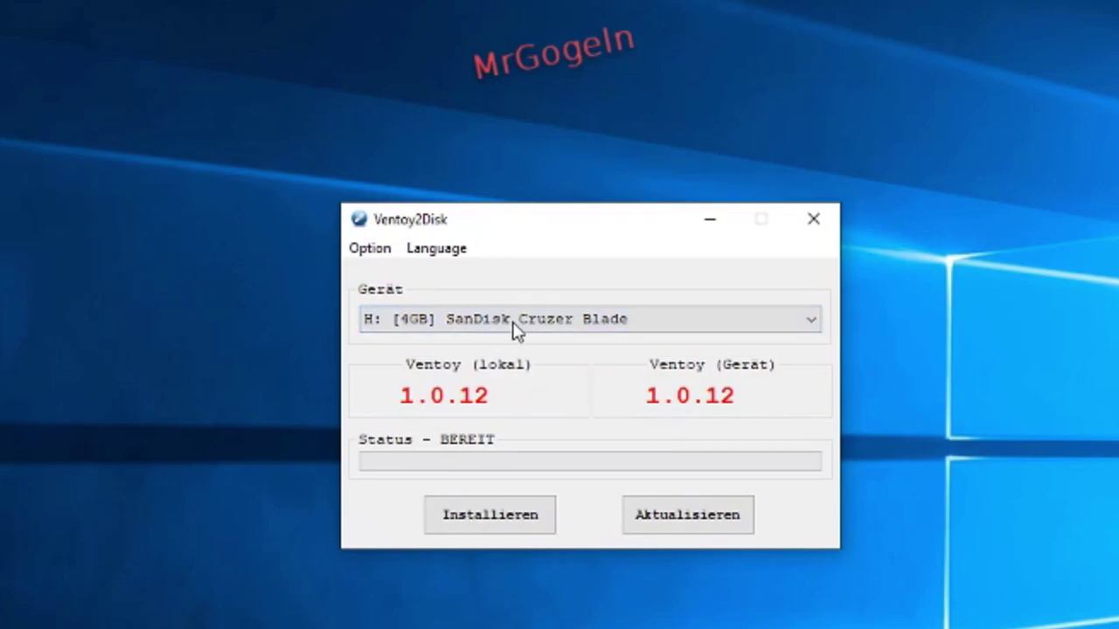
Enable the Secure Boot option for the Ventoy installation.
left_click(370, 254)
left_click(377, 274)
left_click(354, 252)
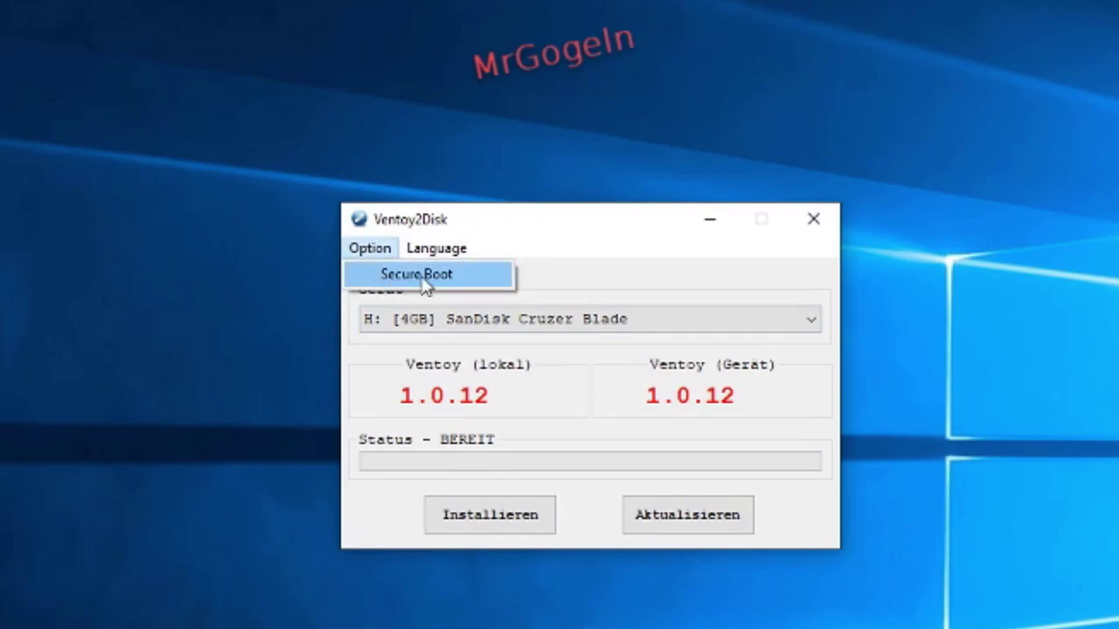
left_click(407, 280)
left_click(384, 250)
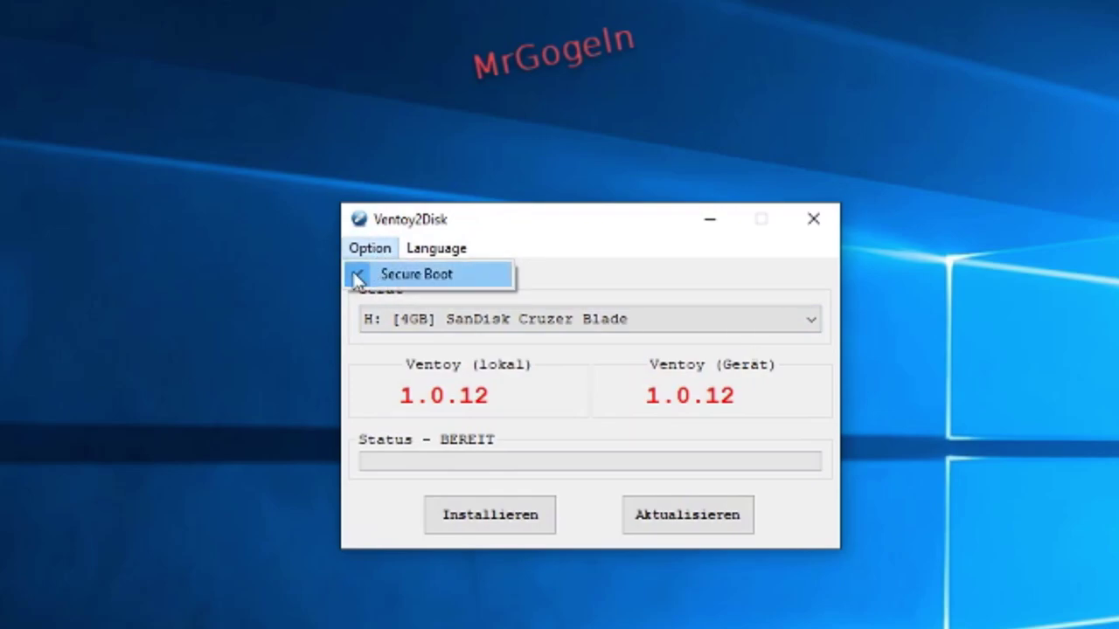
Set the Ventoy2Disk interface language to German (Deutsch).
mouse_move(436, 248)
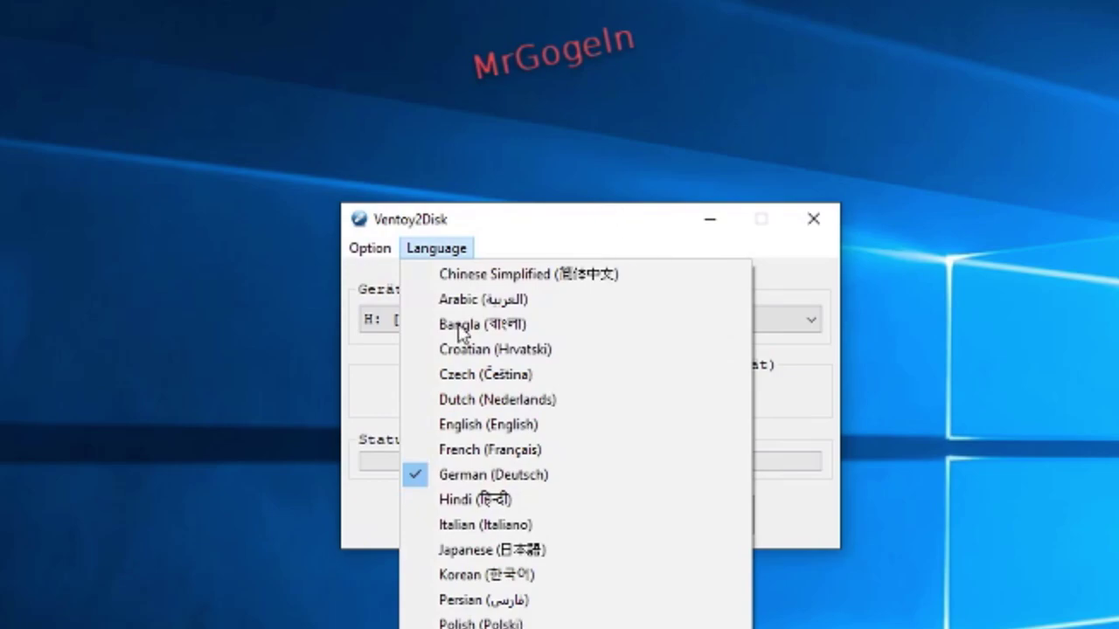
left_click(415, 478)
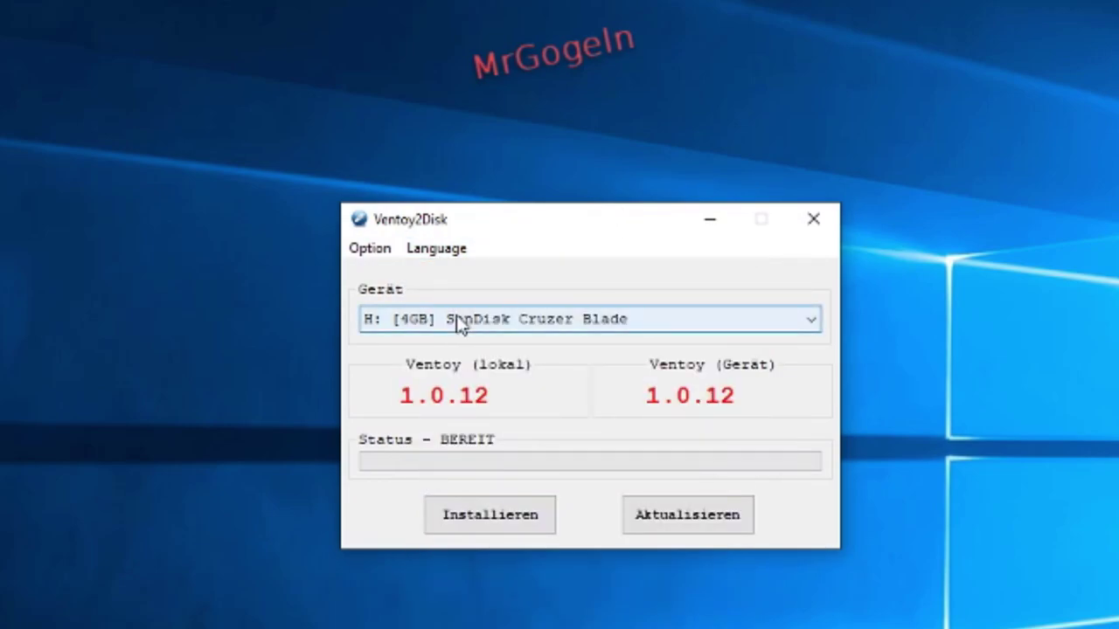
left_click(436, 249)
left_click(453, 480)
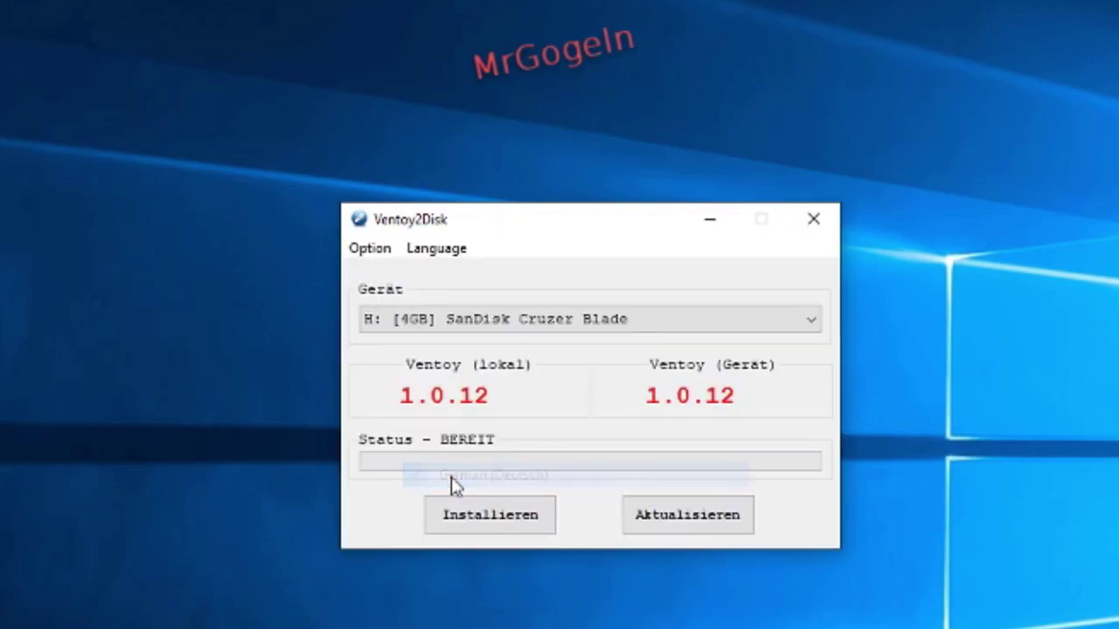
Install Ventoy on the SanDisk Cruzer Blade, accept both formatting warnings and dismiss the completion message.
left_click(470, 527)
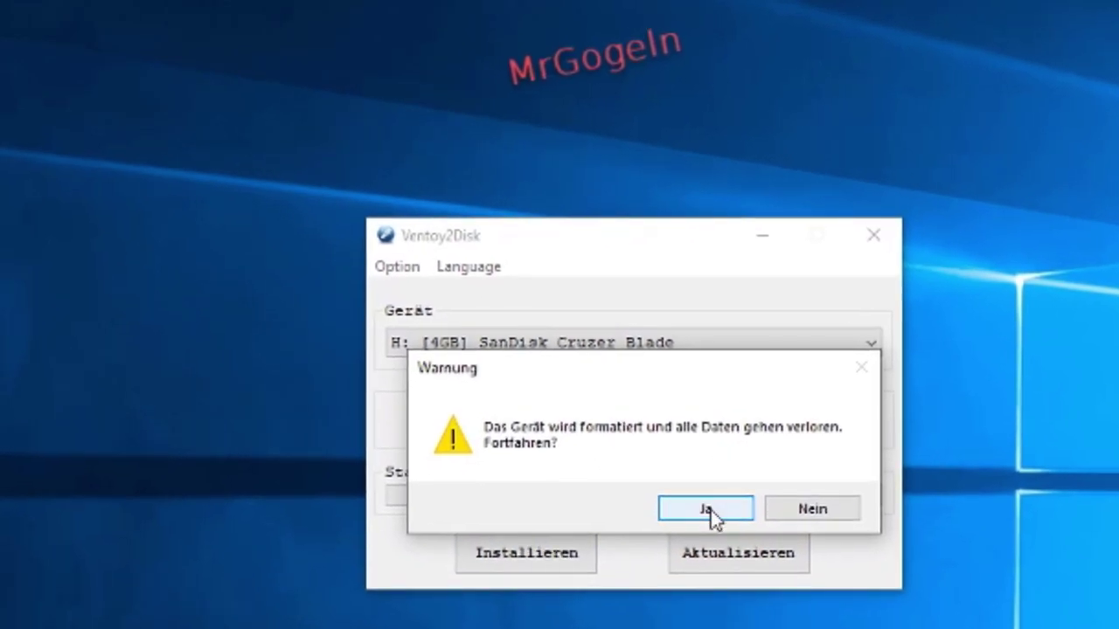
left_click(708, 512)
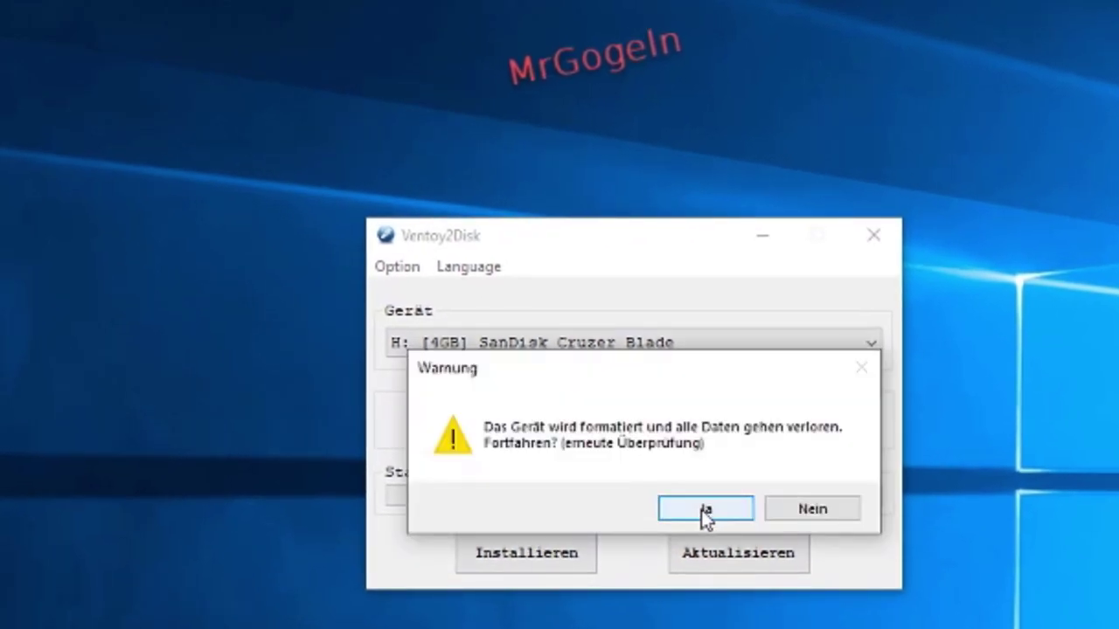
left_click(704, 508)
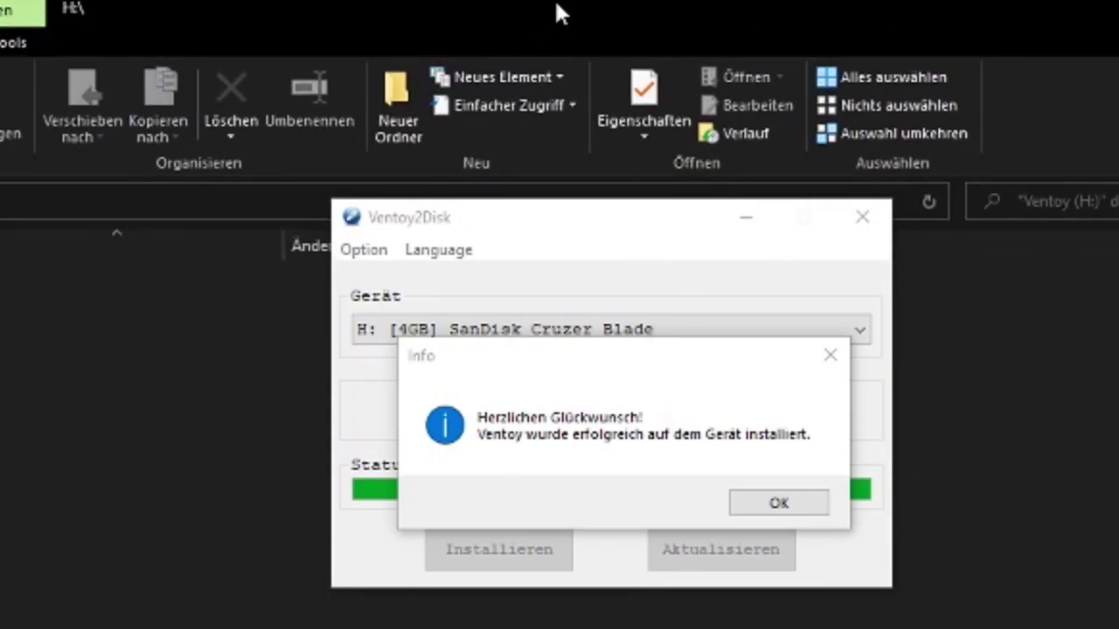
left_click(752, 505)
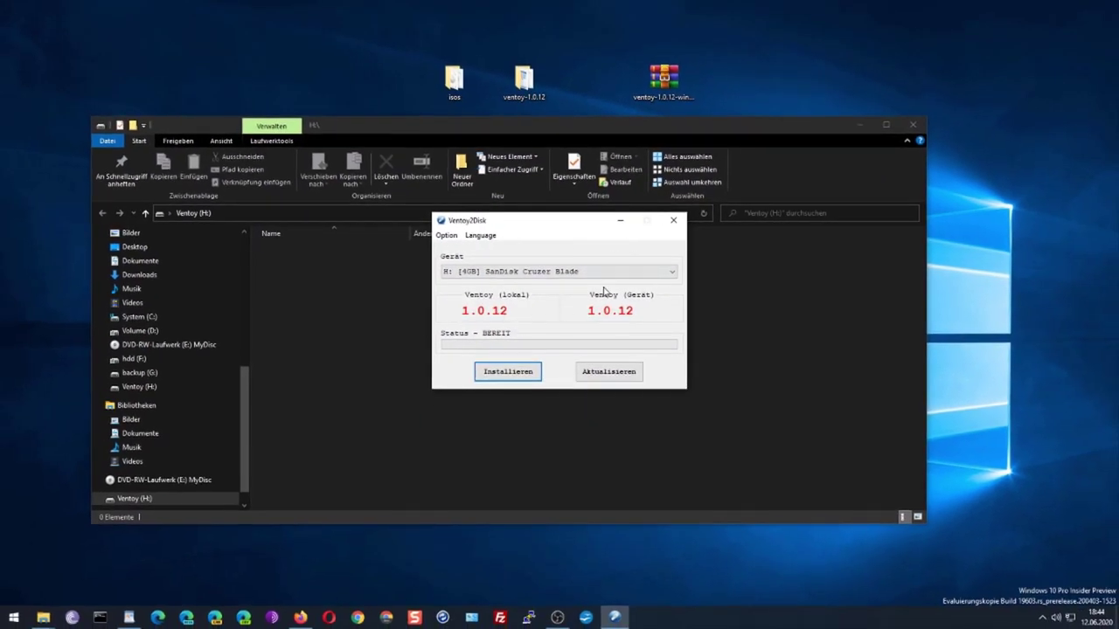
Close Ventoy2Disk and open the Ventoy (H:) drive in File Explorer.
left_click(673, 220)
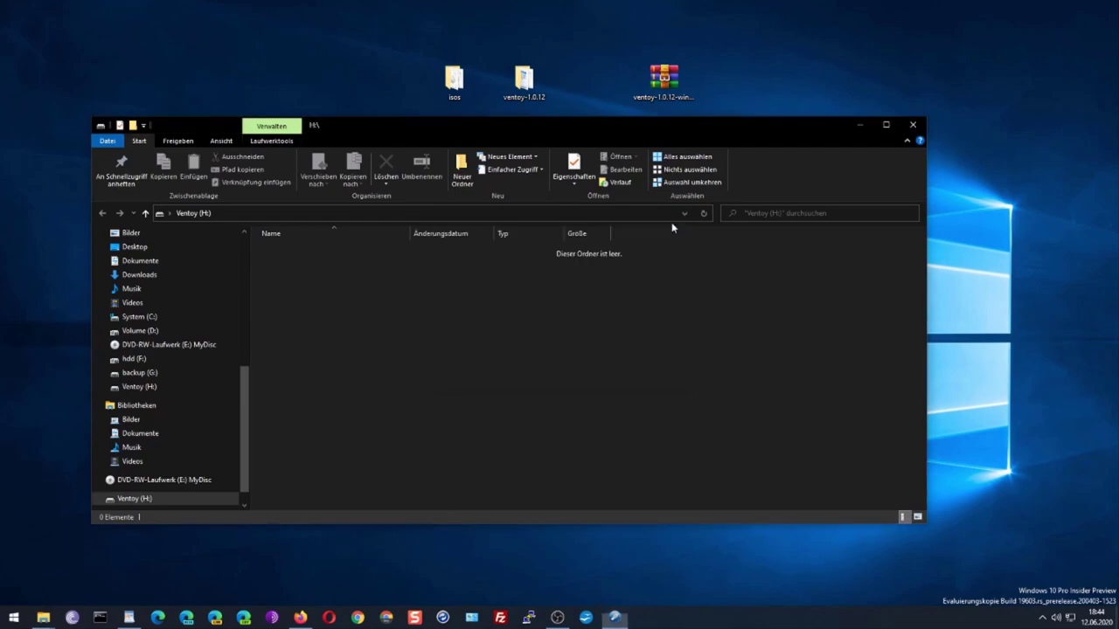
left_click(315, 218)
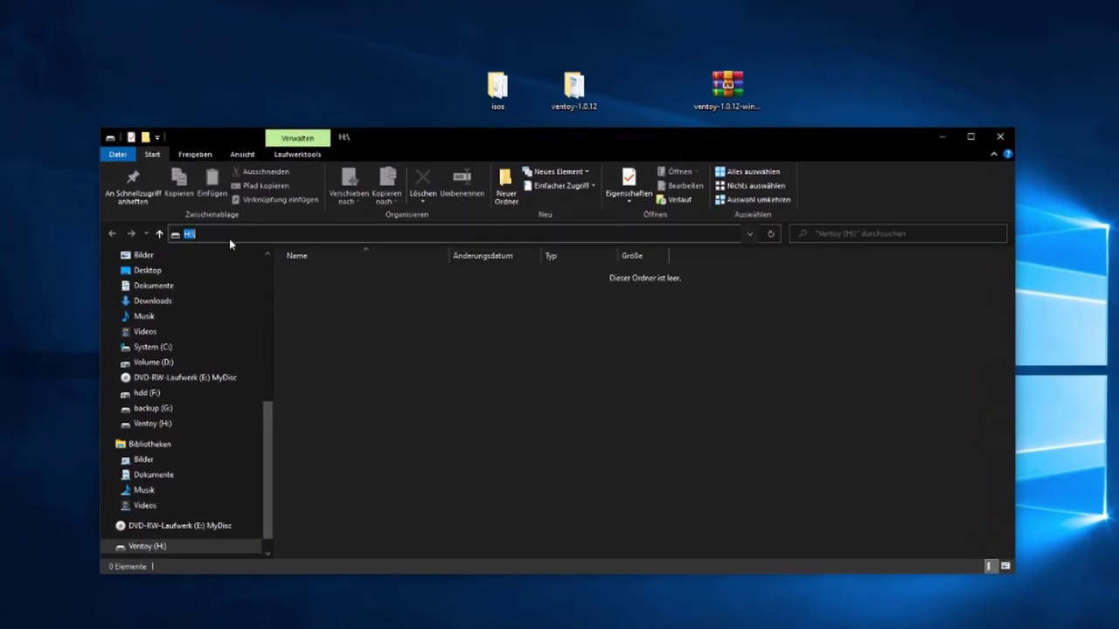
left_click(145, 426)
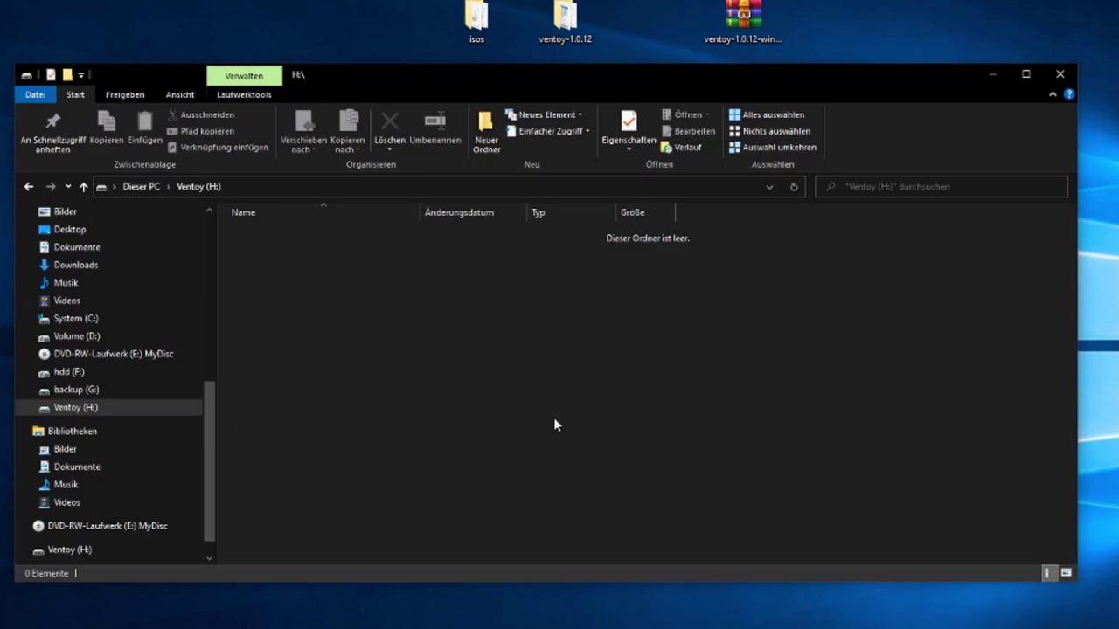
Open the isos folder from the desktop and look over the three ISO images it contains.
left_click_drag(633, 77, 651, 130)
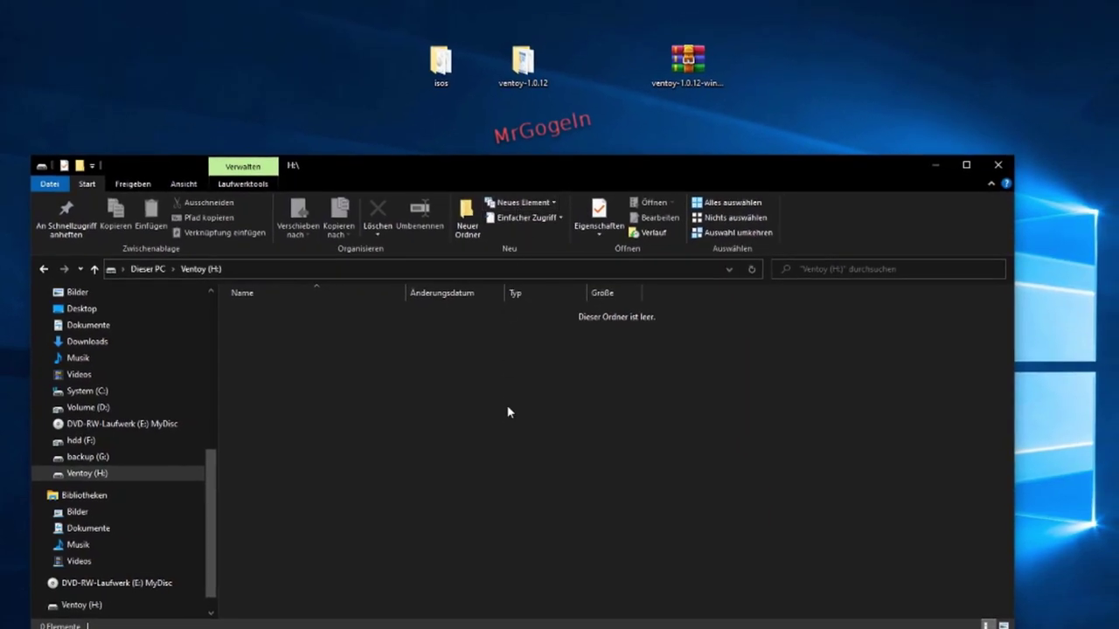
double_click(441, 61)
left_click_drag(634, 185, 774, 59)
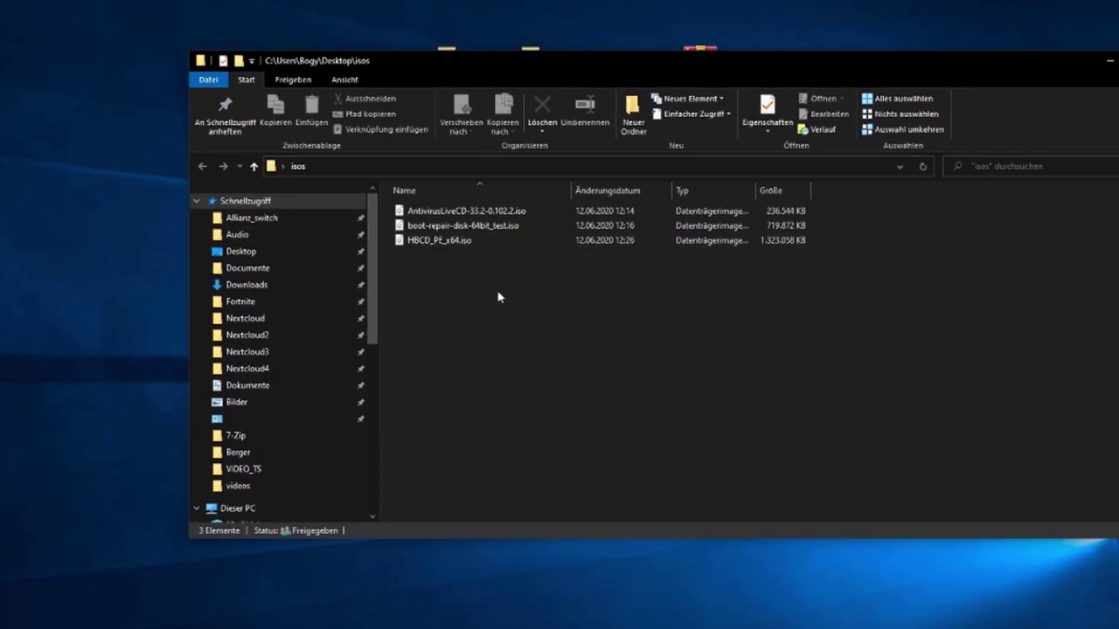
left_click(417, 214)
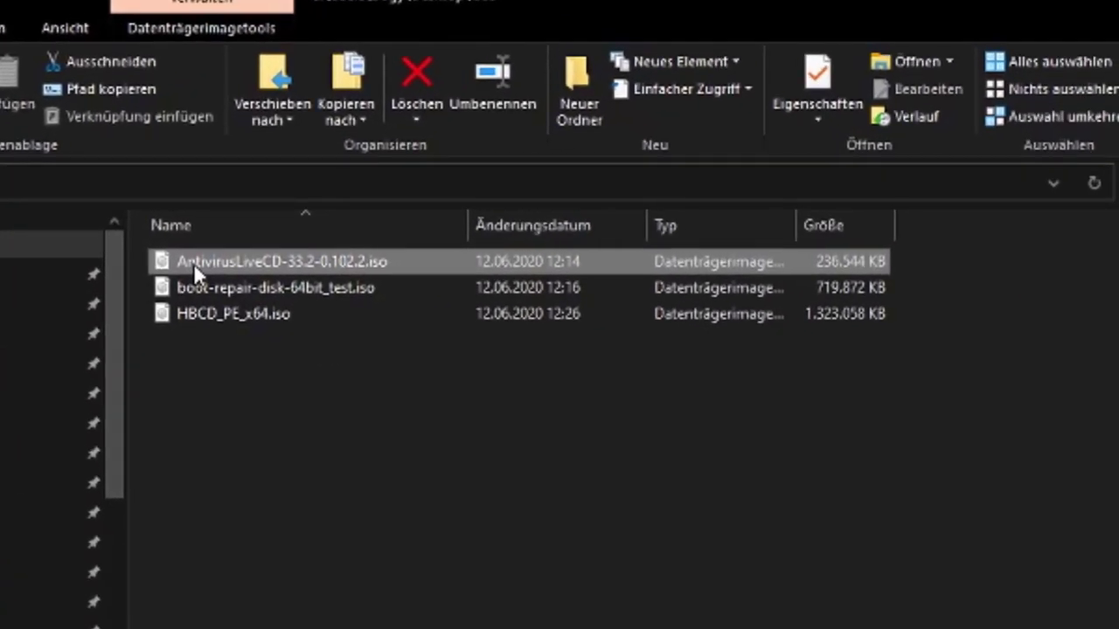
left_click(350, 285)
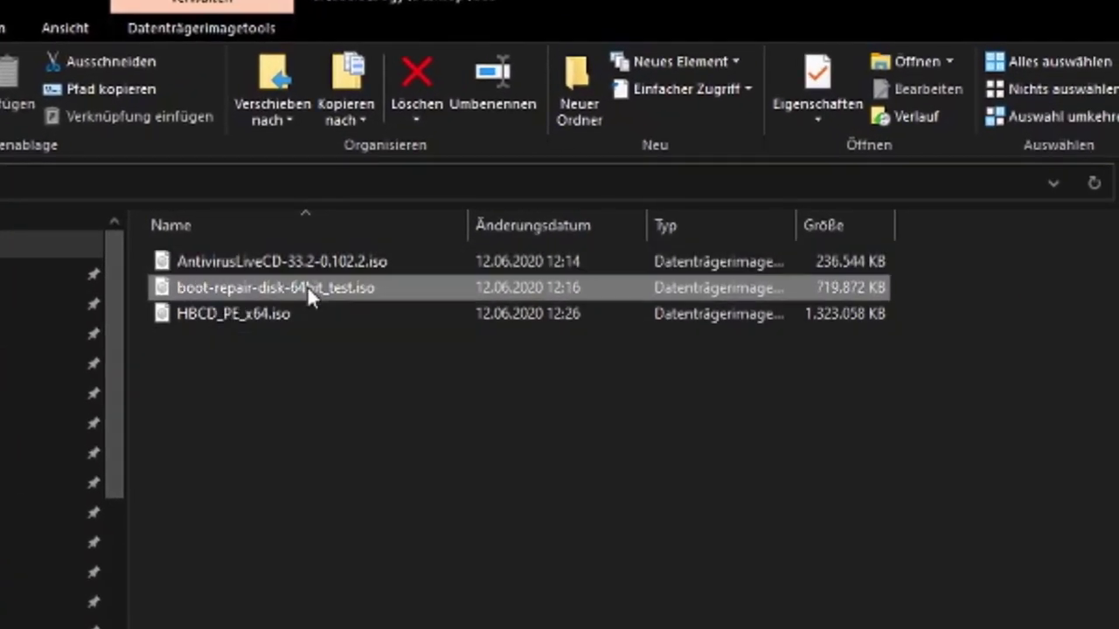
left_click(193, 320)
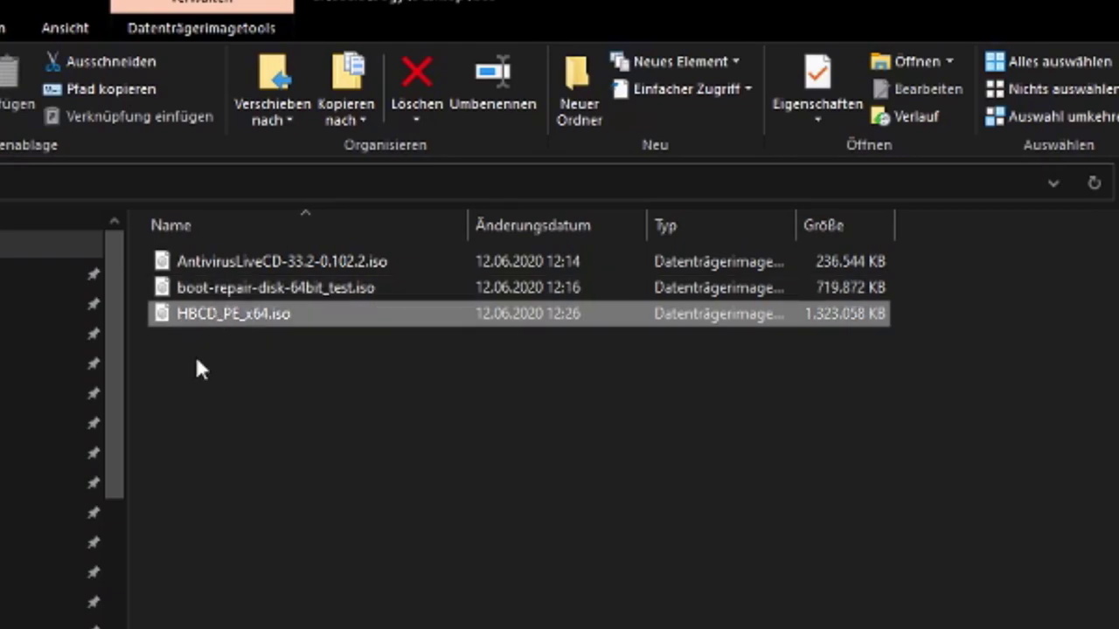
Copy AntivirusLiveCD-33.2-0.102.2.iso and HBCD_PE_x64.iso from the isos folder to the Ventoy (H:) drive.
left_click(259, 262)
left_click(259, 316, "ctrl")
left_click(236, 319, "ctrl")
left_click(229, 319, "ctrl")
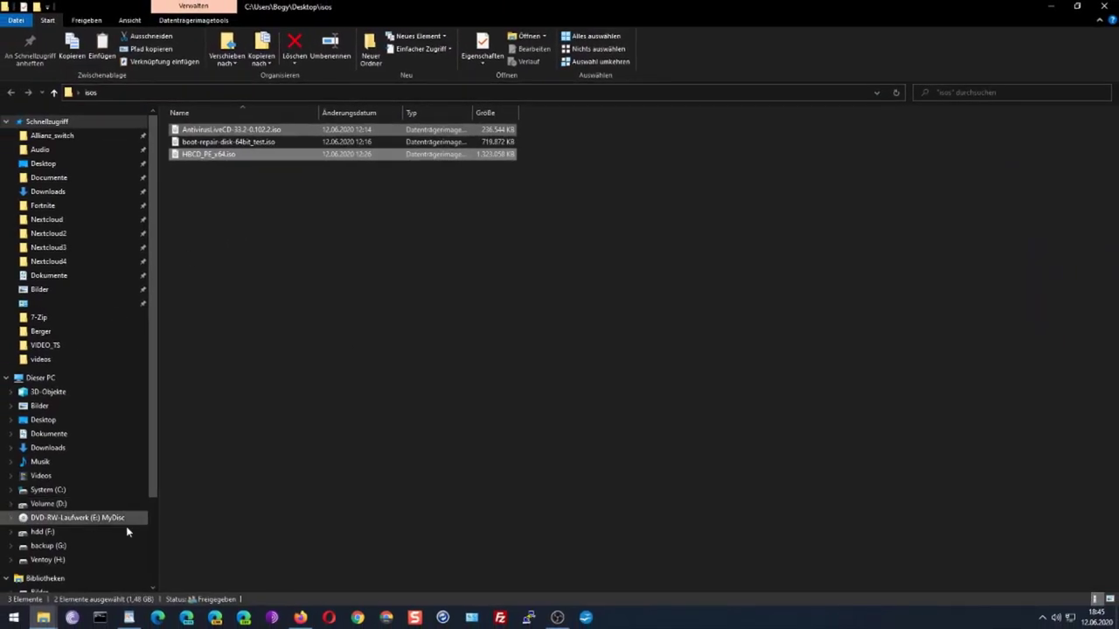
scroll(126, 526, "down", 1)
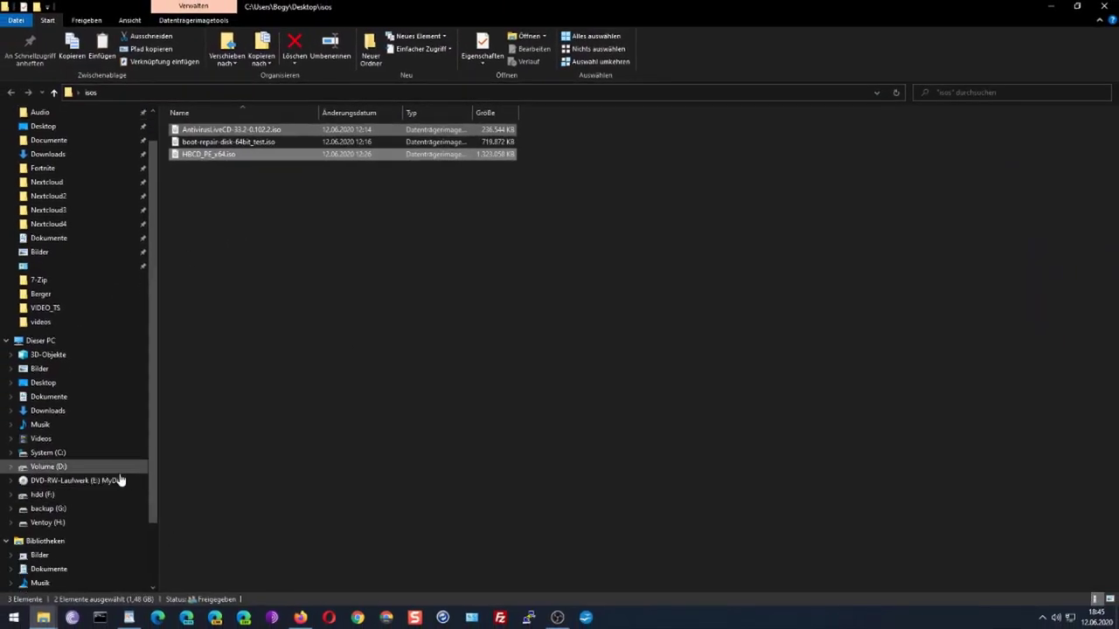
left_click(39, 524)
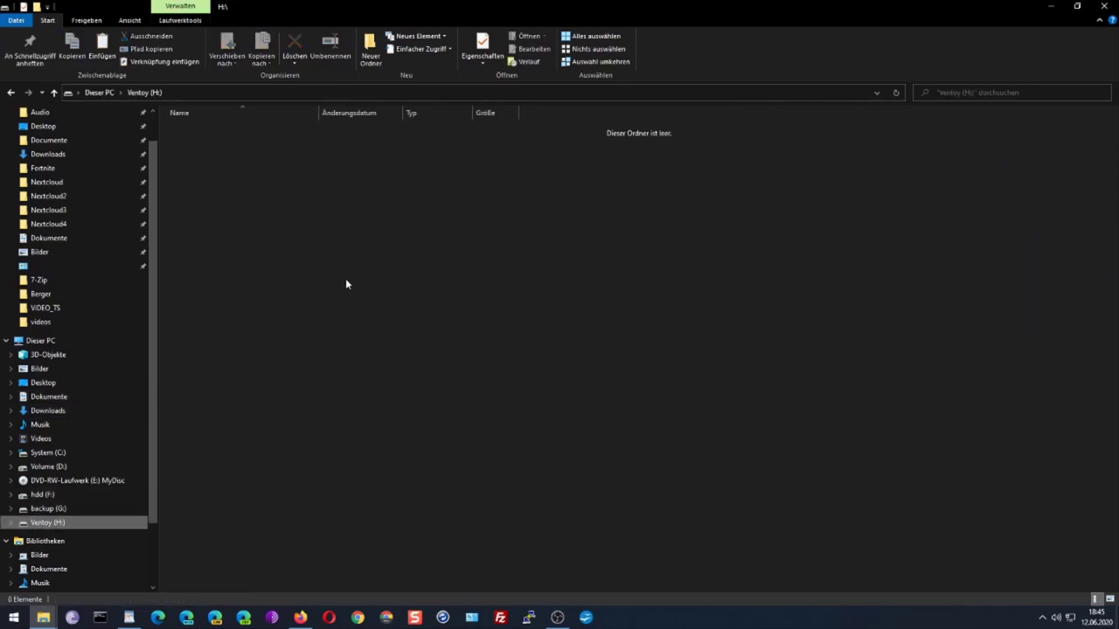
right_click(351, 253)
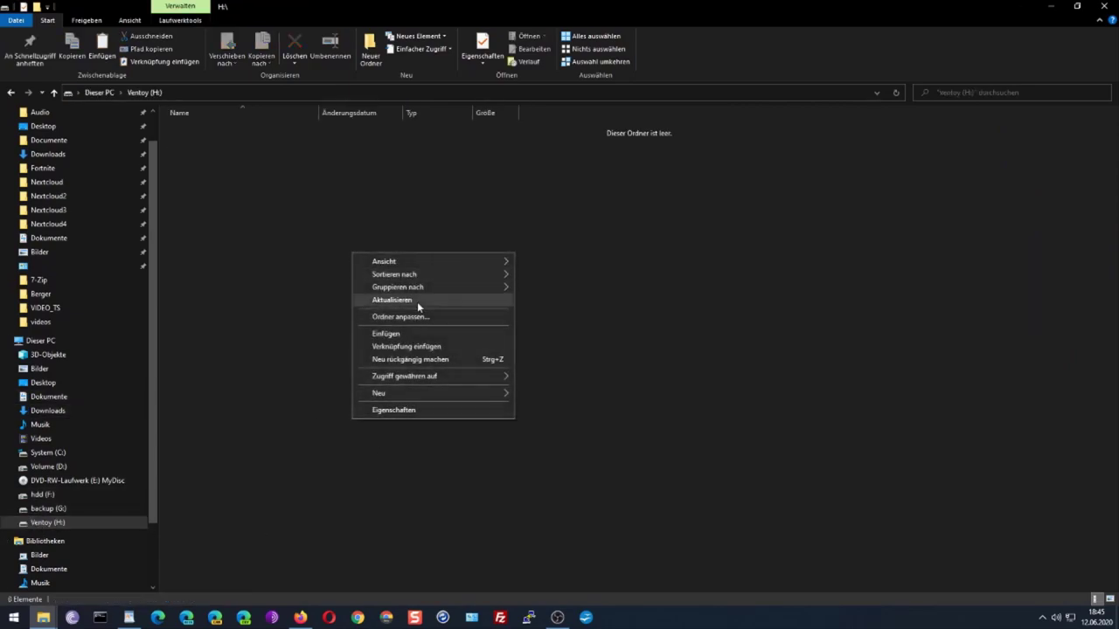
left_click(401, 334)
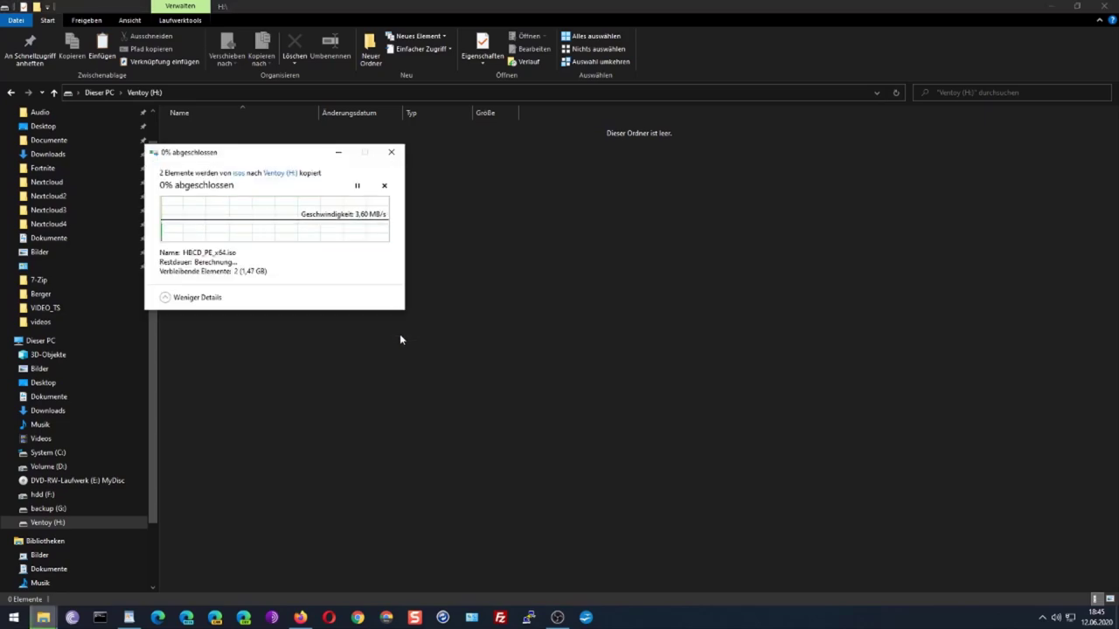
Reopen the isos folder from the desktop and copy boot-repair-disk-64bit_test.iso to the Ventoy (H:) drive.
left_click_drag(232, 157, 535, 150)
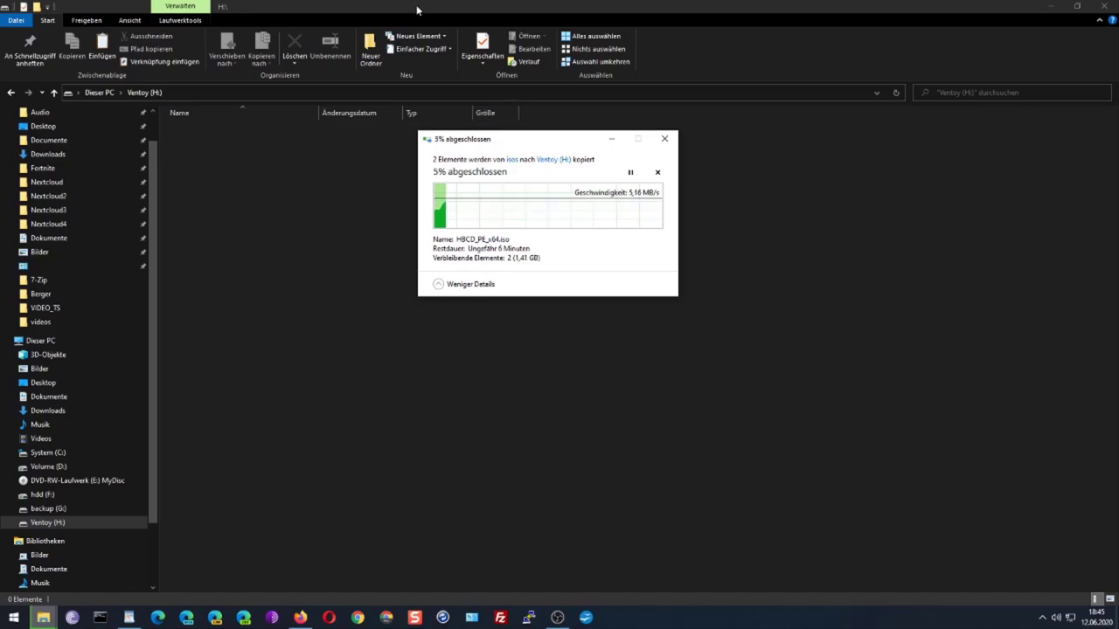
left_click_drag(409, 6, 542, 33)
scroll(244, 327, "down", 2)
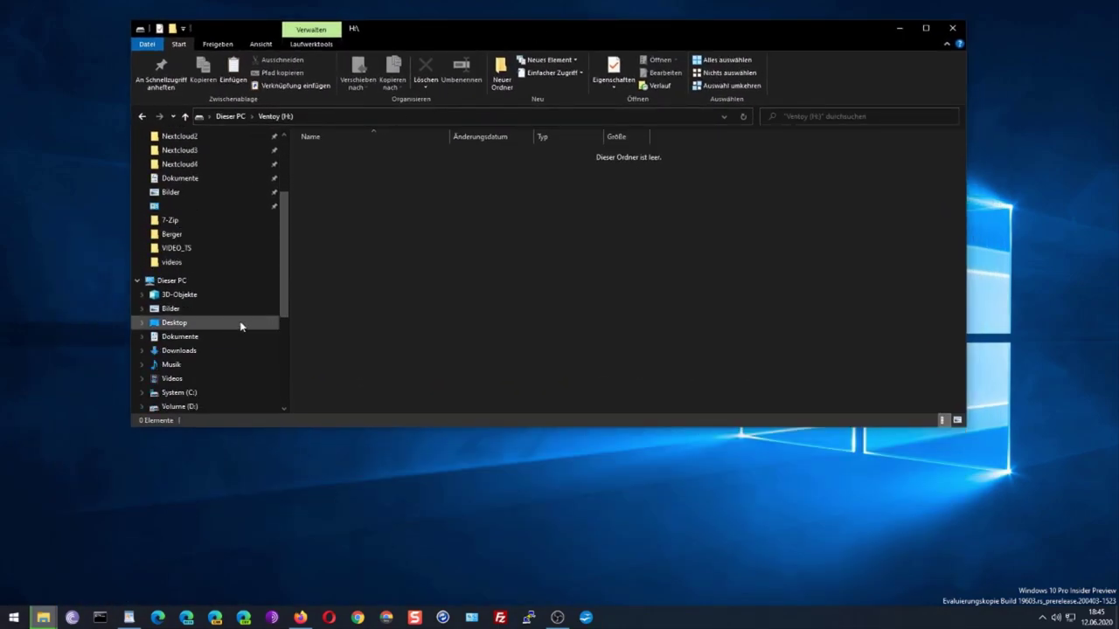
scroll(203, 283, "up", 3)
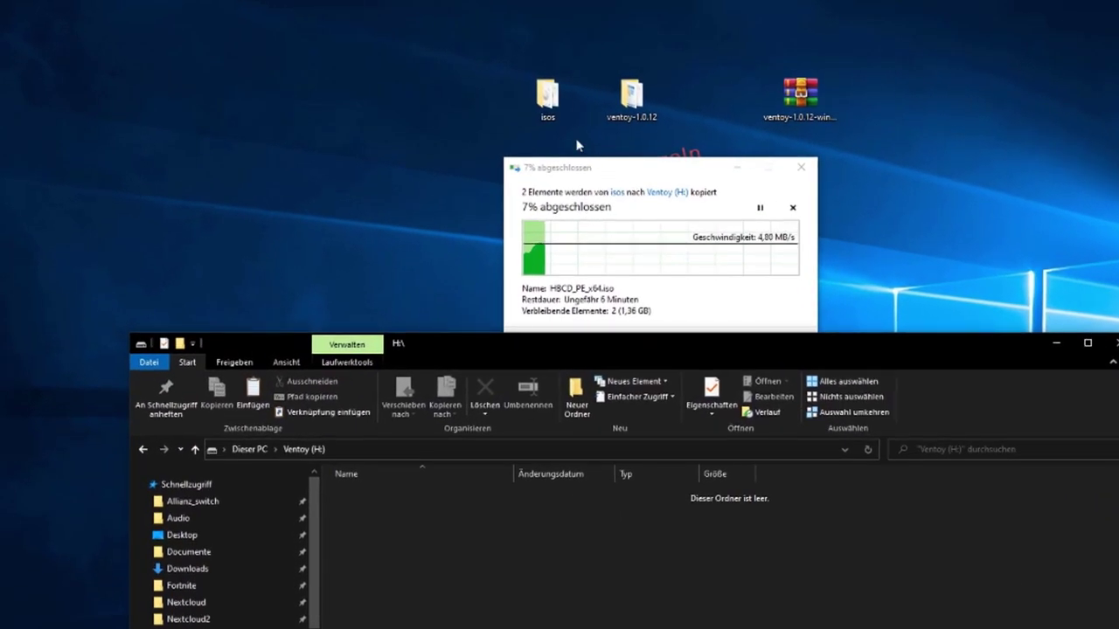
double_click(545, 96)
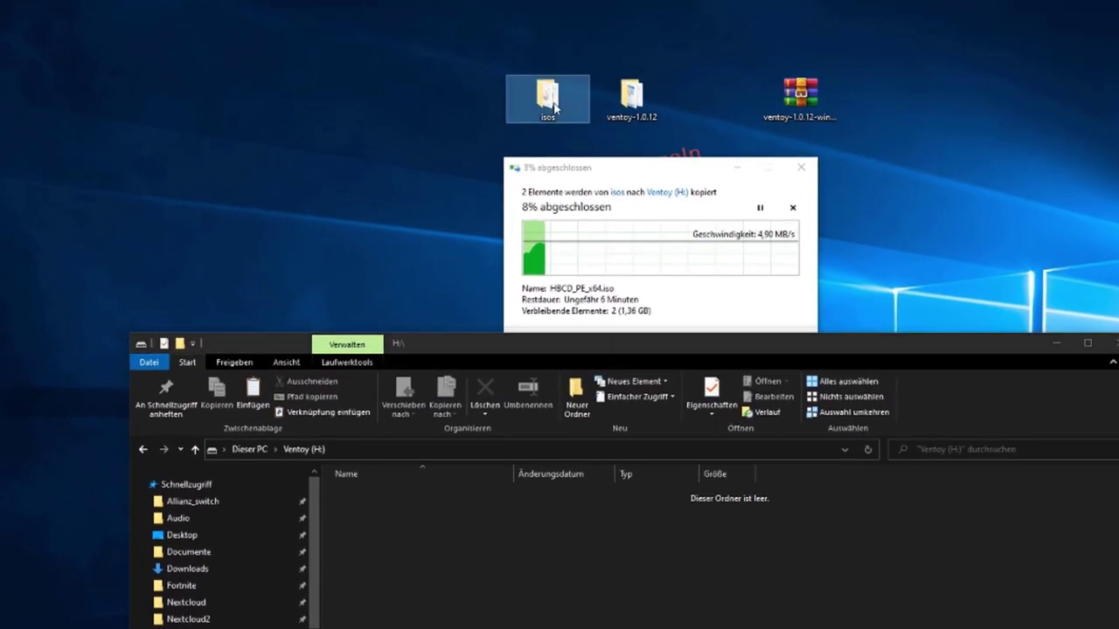
left_click(443, 177)
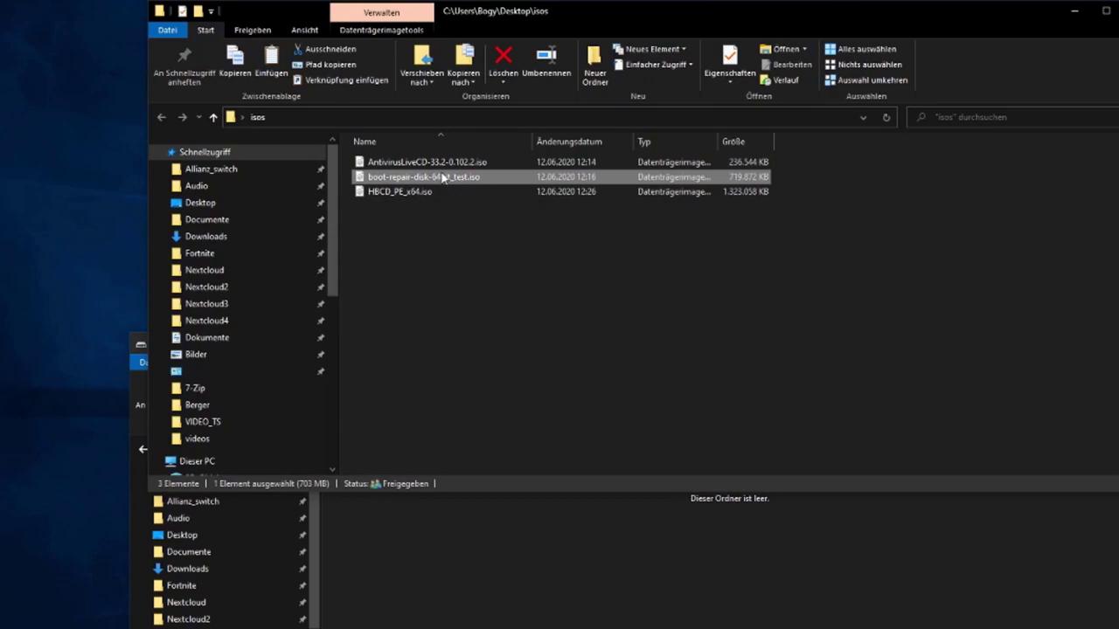
left_click(513, 547)
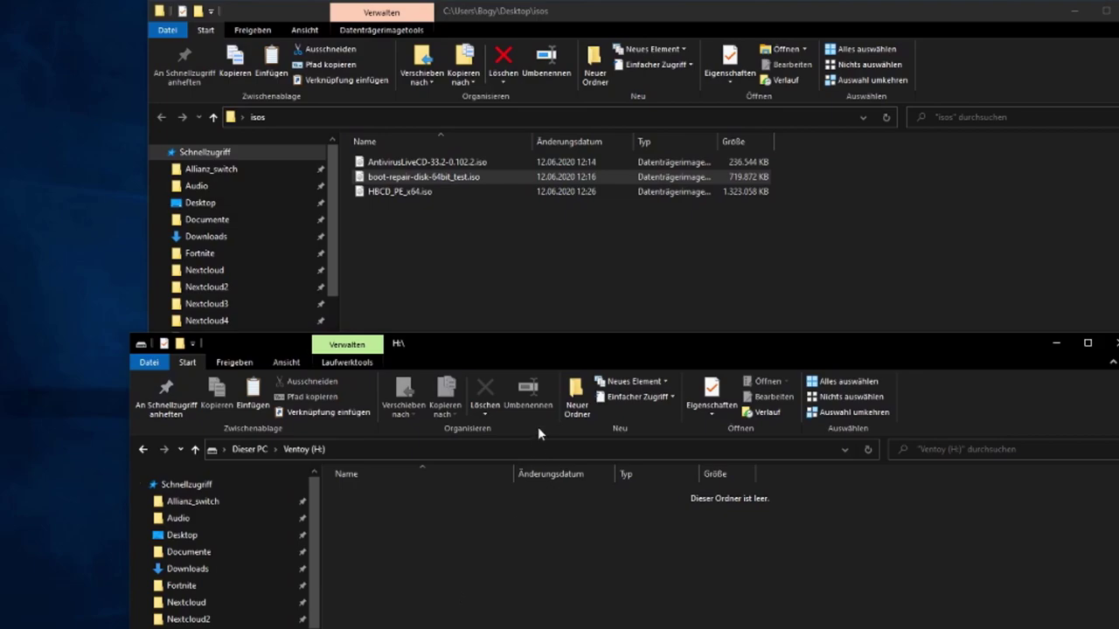
key("ctrl+v")
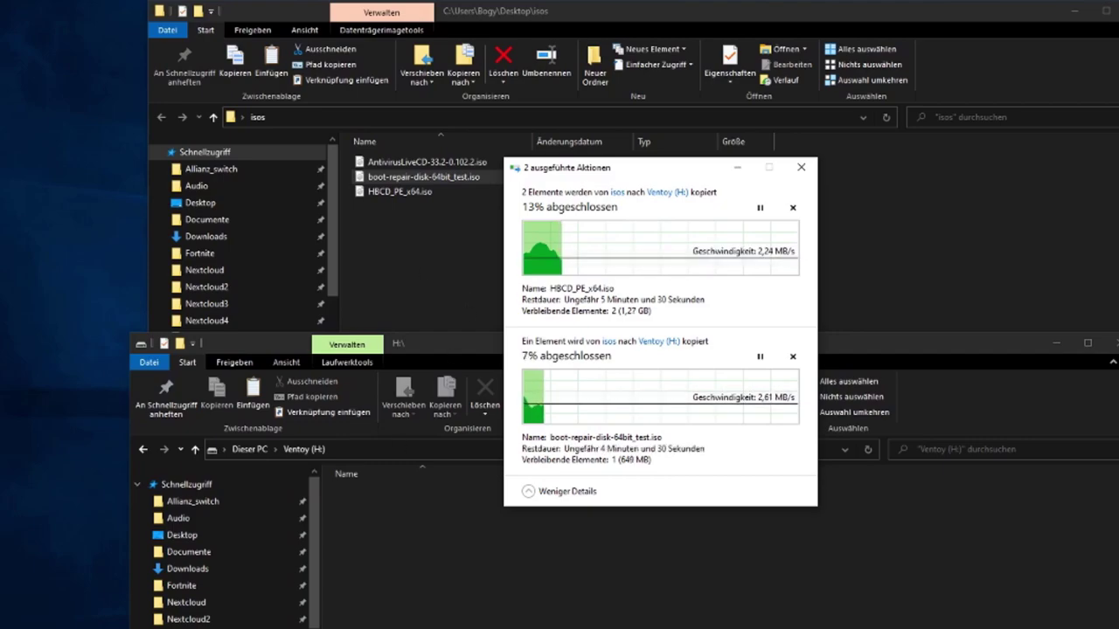
Switch to the Ventoy website in Firefox, enlarge and review its feature list, and close the page.
key("alt+Tab")
scroll(1077, 449, "down", 1)
key("ctrl+plus")
key("ctrl+plus")
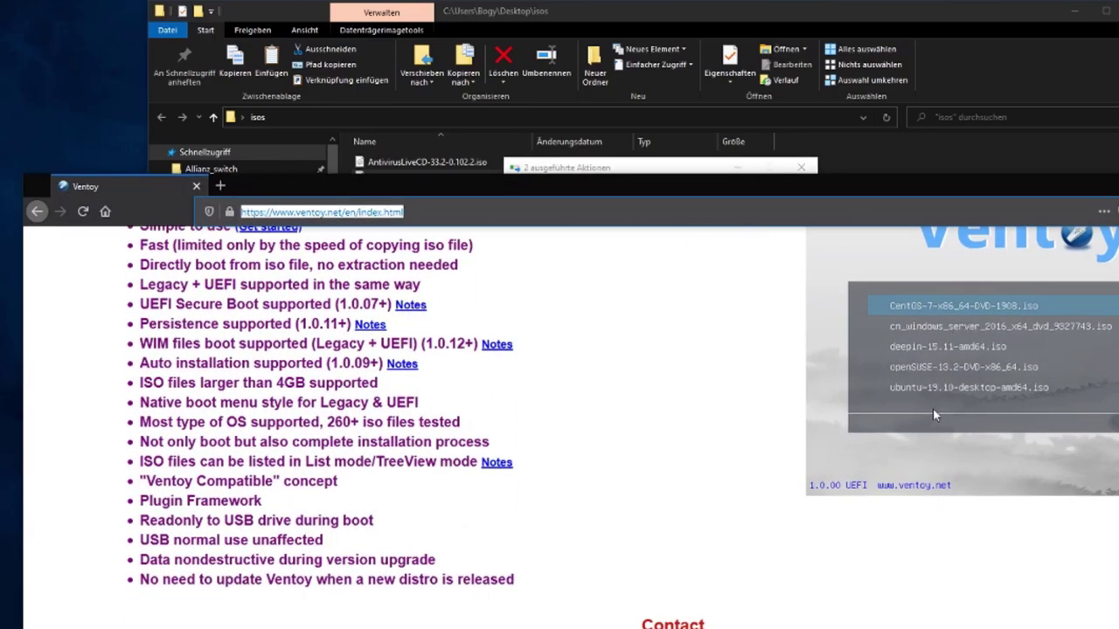
scroll(955, 383, "up", 2)
scroll(1041, 421, "down", 1)
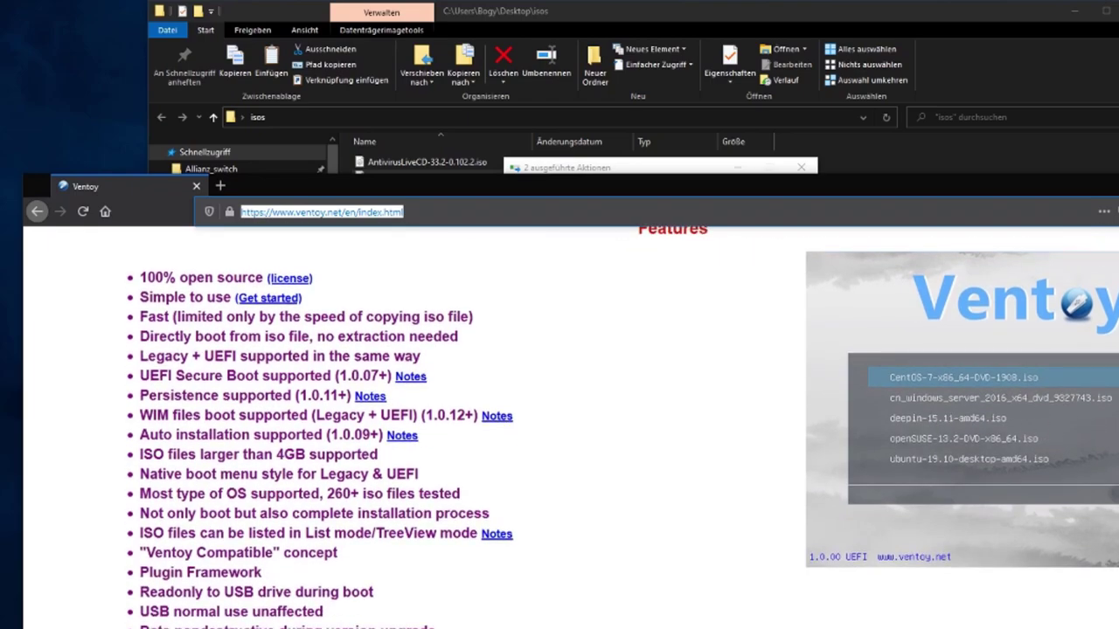
key("ctrl+w")
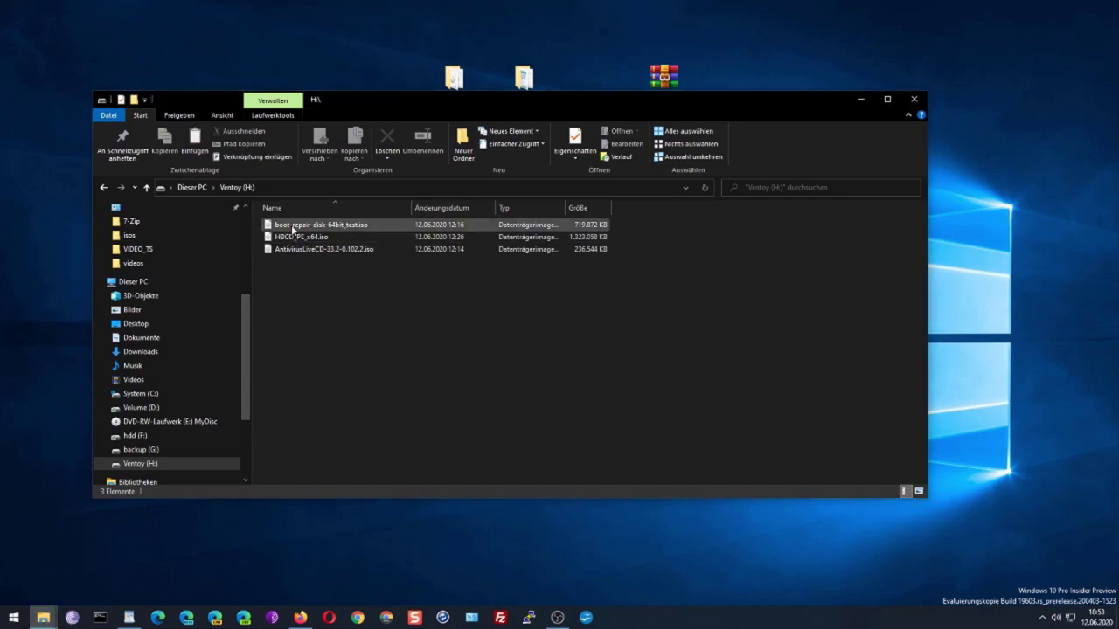
Check that the antivirus, boot-repair and HBCD ISO files are all on the Ventoy (H:) drive.
left_click(140, 465)
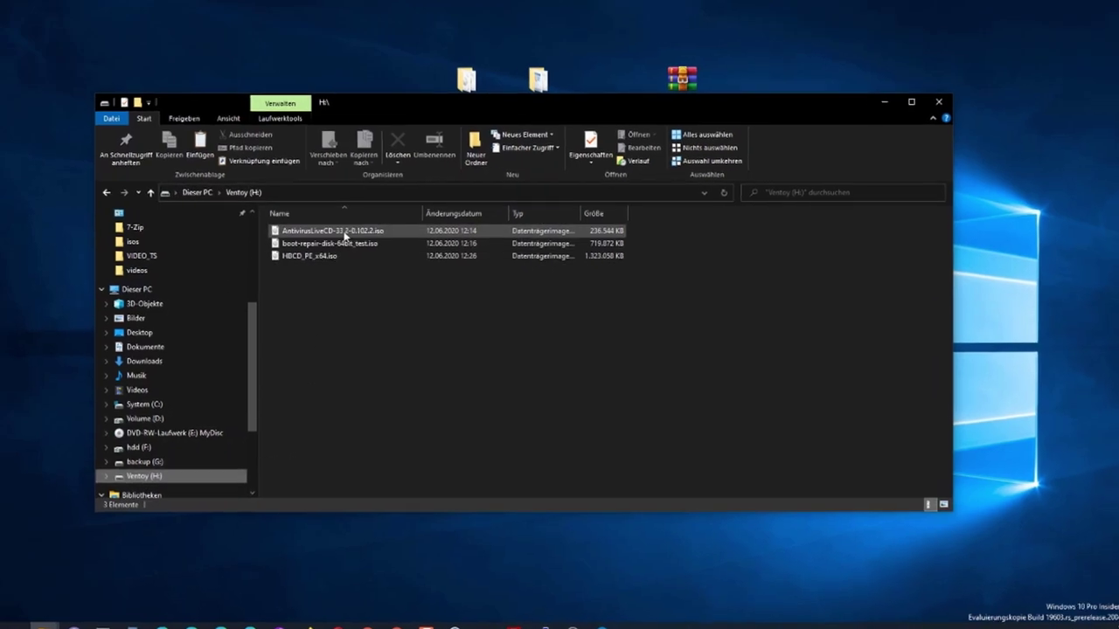
left_click(344, 225)
left_click(341, 237)
left_click(385, 283)
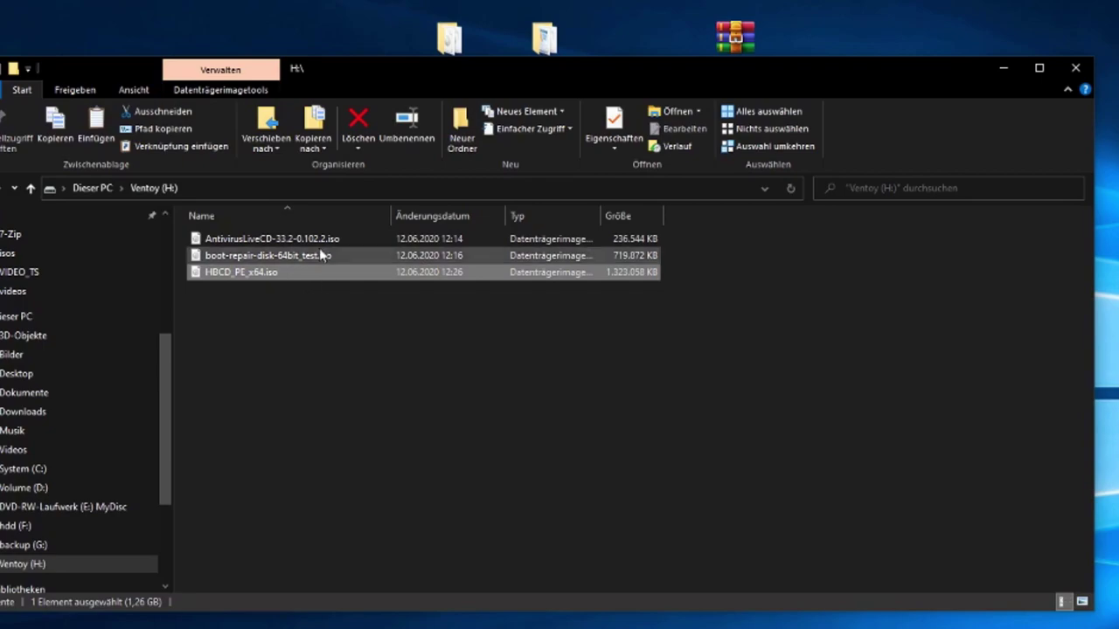
left_click_drag(382, 81, 464, 174)
left_click(554, 499)
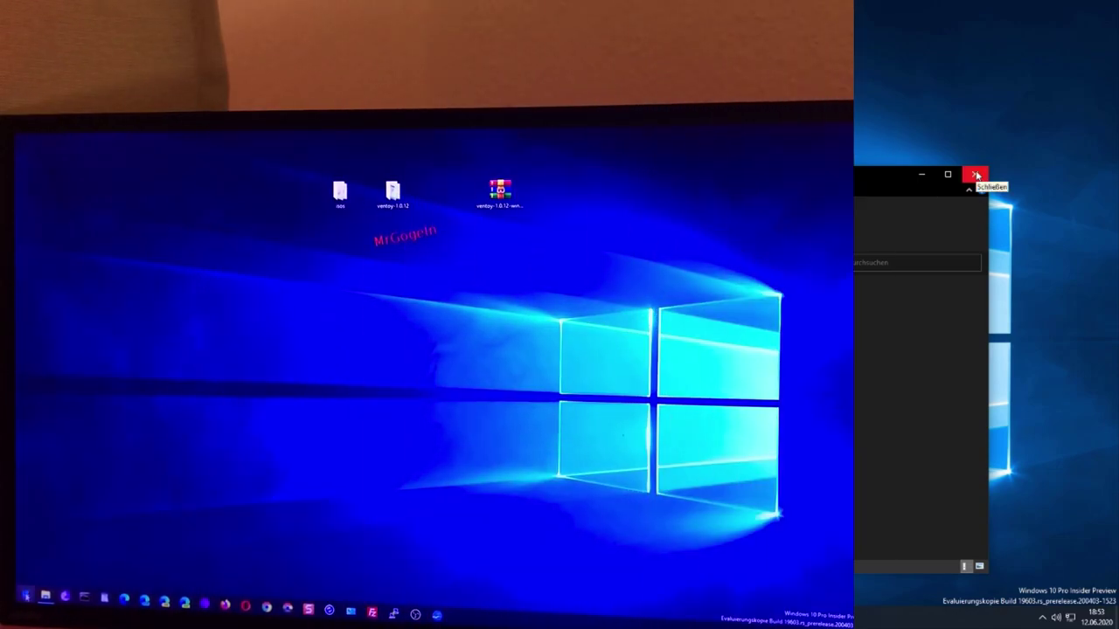
Restart the computer from Windows.
left_click(25, 595)
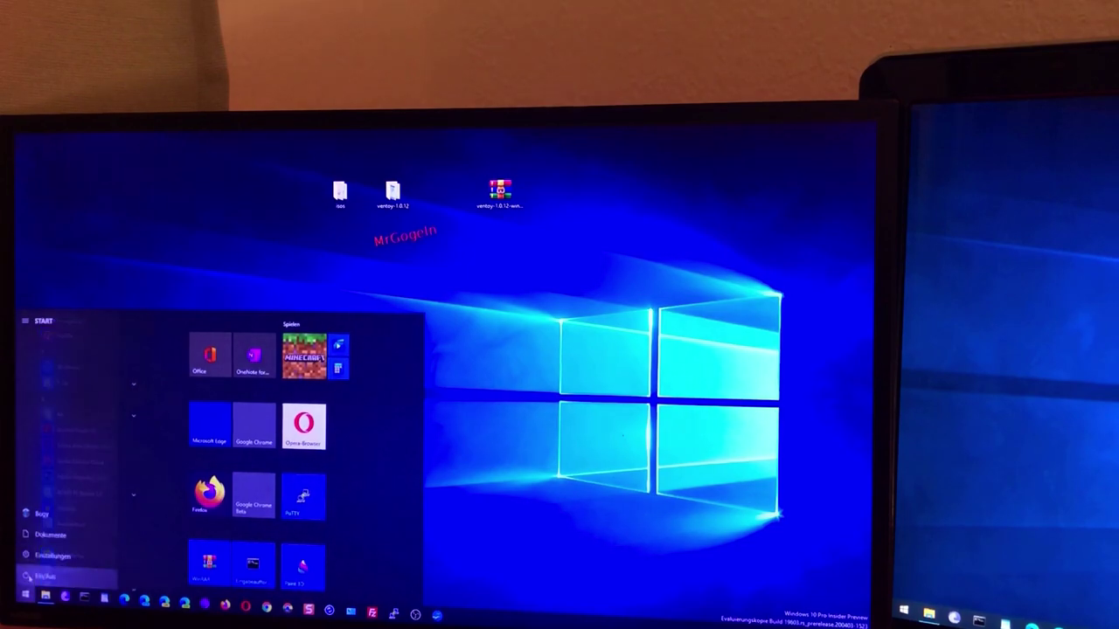
left_click(43, 577)
left_click(52, 554)
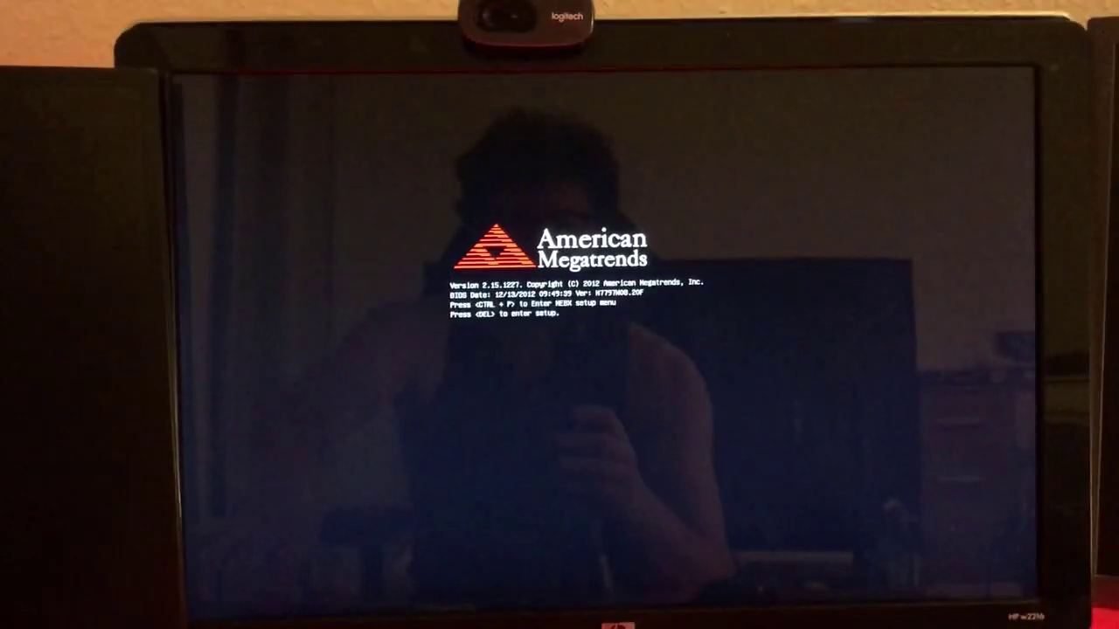
Bring up the boot device selection during startup and boot from UEFI: SanDisk.
key("F11")
key("Down")
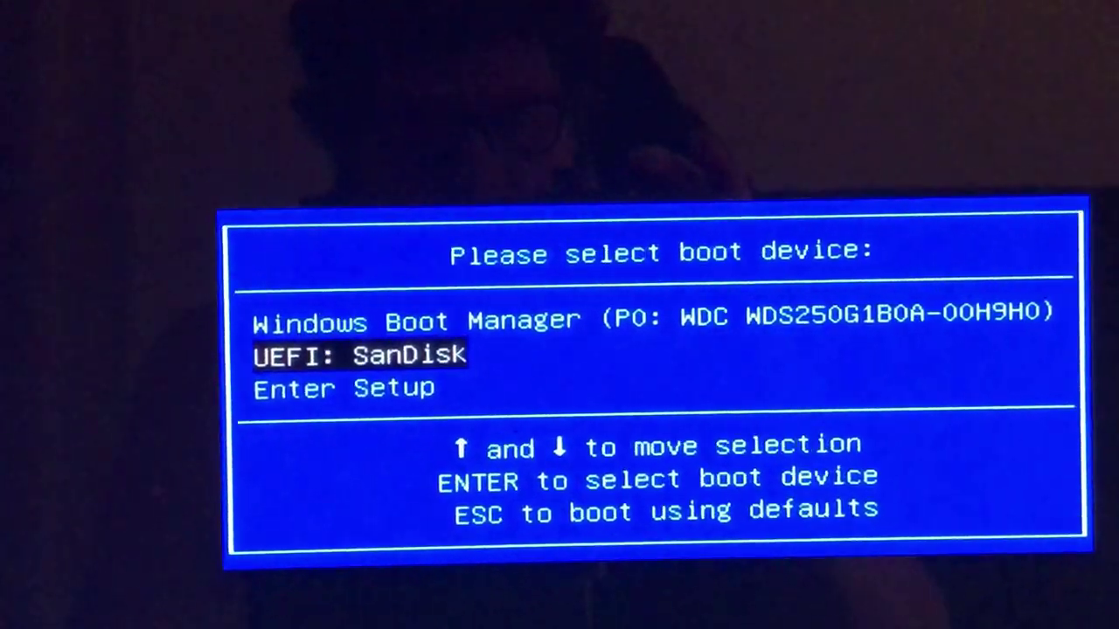
key("Up")
key("Down")
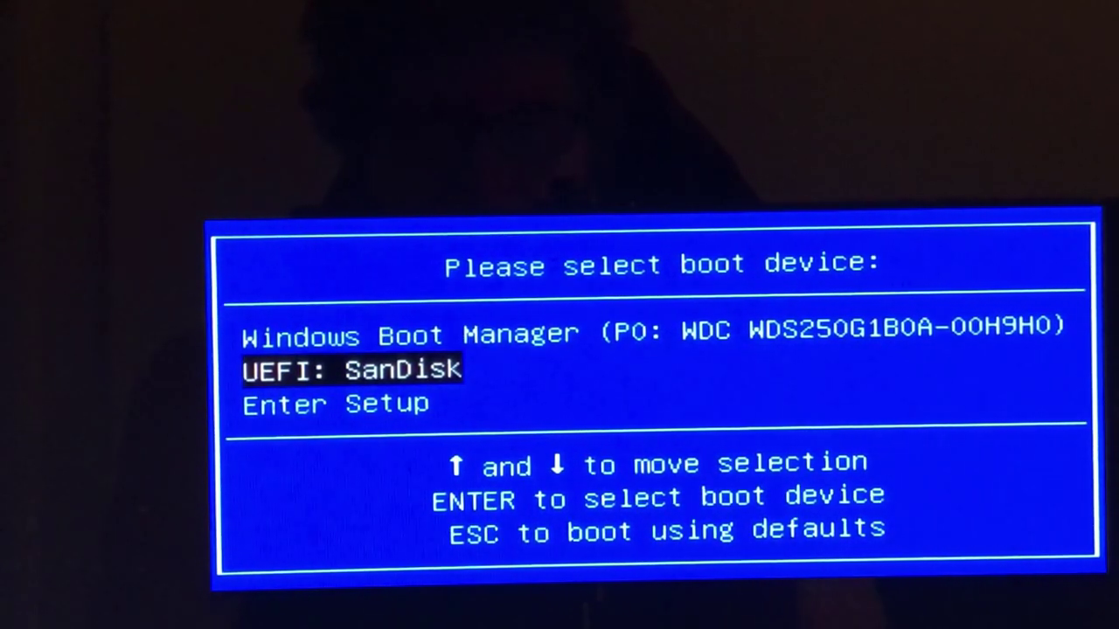
key("Return")
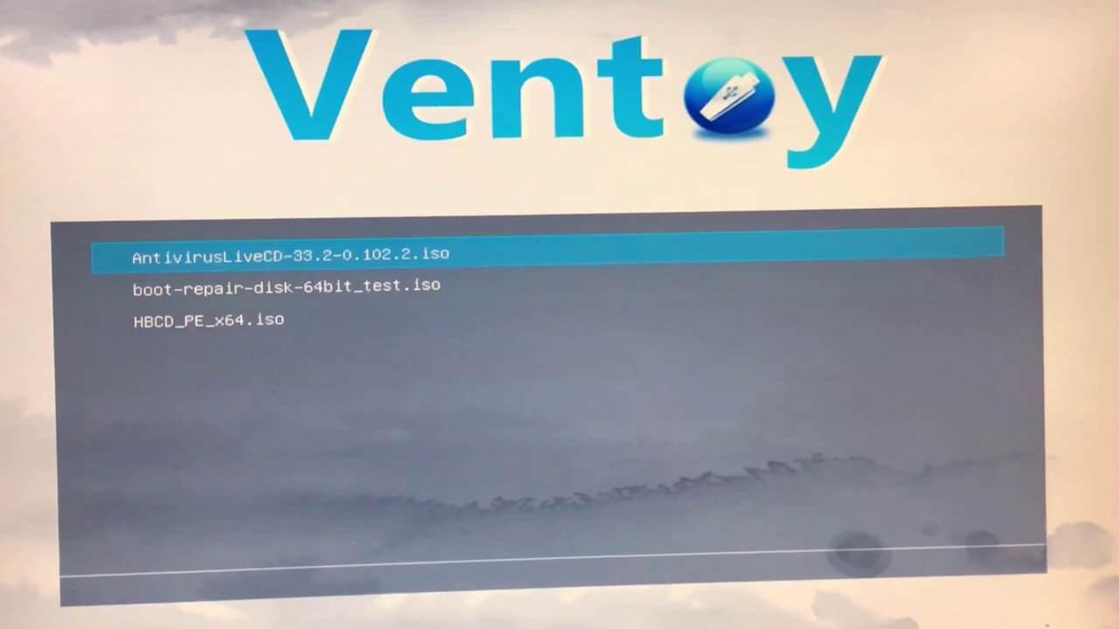
Browse the ISO entries in the Ventoy boot list, highlight boot-repair-disk-64bit_test.iso and enable Memdisk mode.
key("Down")
key("Up")
key("Down")
key("Down")
key("Up")
key("Up")
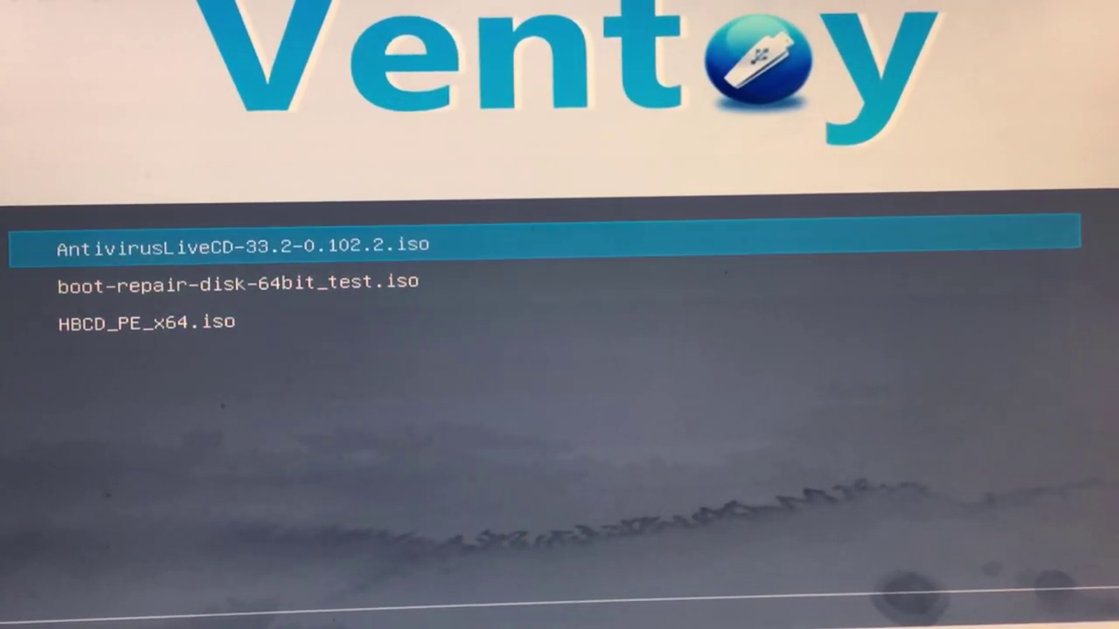
key("Down")
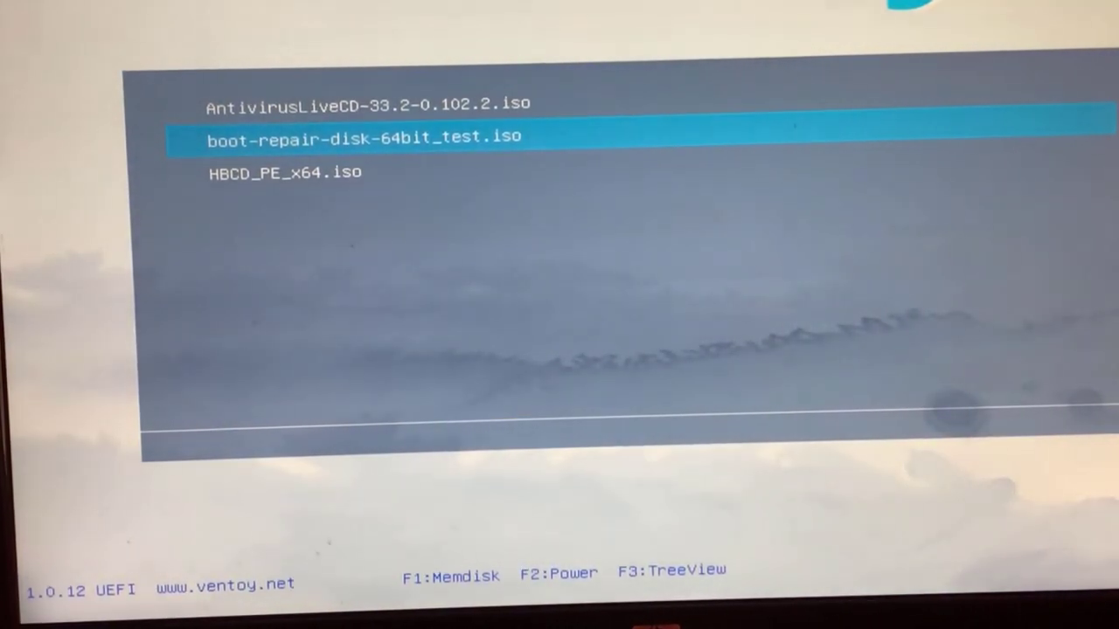
key("F1")
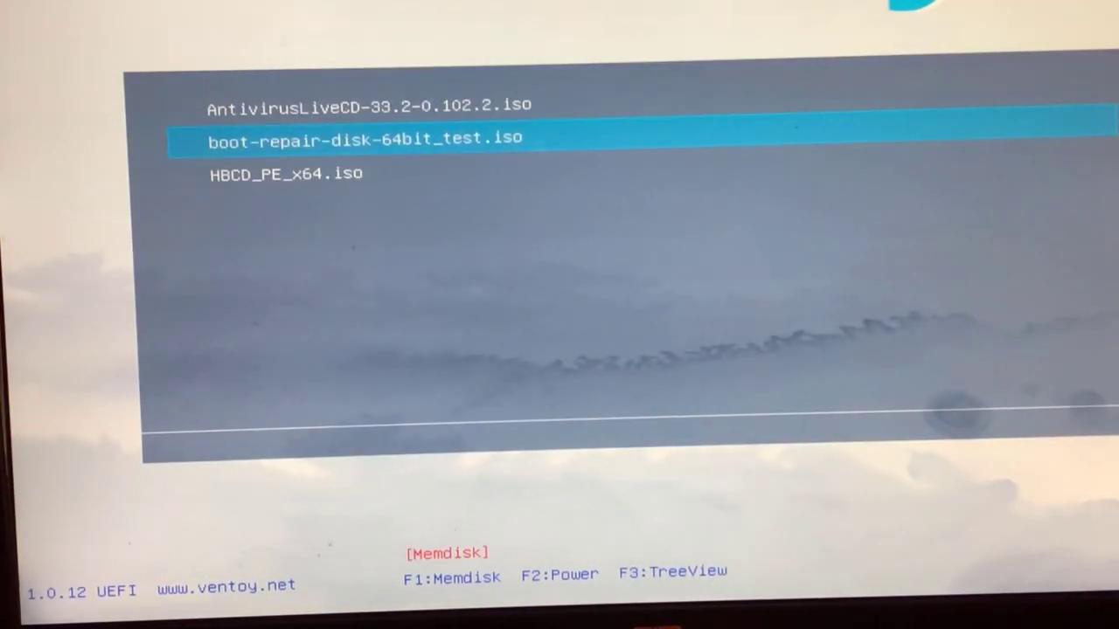